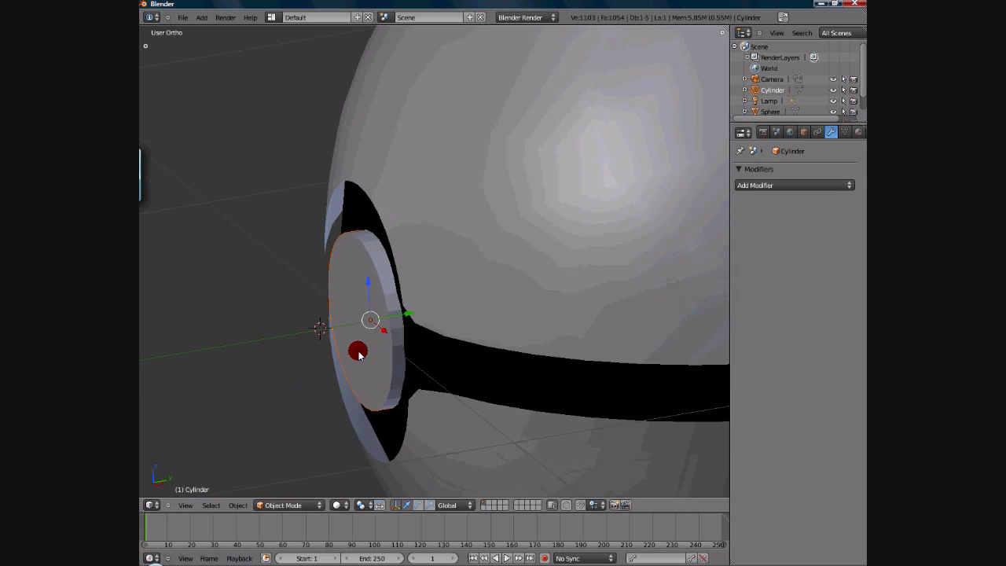
Examine the rim of the front button disc and its fit in the black recess
{"action": "scroll", "coordinate": [373, 327], "scroll_direction": "down", "scroll_amount": 2}
{"action": "mouse_move", "coordinate": [372, 332]}
{"action": "middle_mouse_down"}
{"action": "mouse_move", "coordinate": [368, 361]}
{"action": "mouse_move", "coordinate": [516, 351]}
{"action": "mouse_move", "coordinate": [388, 355]}
{"action": "mouse_move", "coordinate": [494, 348]}
{"action": "mouse_move", "coordinate": [321, 335]}
{"action": "mouse_move", "coordinate": [449, 341]}
{"action": "mouse_move", "coordinate": [374, 316]}
{"action": "middle_mouse_up"}
{"action": "scroll", "coordinate": [389, 360], "scroll_direction": "down", "scroll_amount": 3}
{"action": "scroll", "coordinate": [326, 339], "scroll_direction": "down", "scroll_amount": 1}
{"action": "scroll", "coordinate": [325, 336], "scroll_direction": "up", "scroll_amount": 3}
{"action": "scroll", "coordinate": [449, 341], "scroll_direction": "up", "scroll_amount": 3}
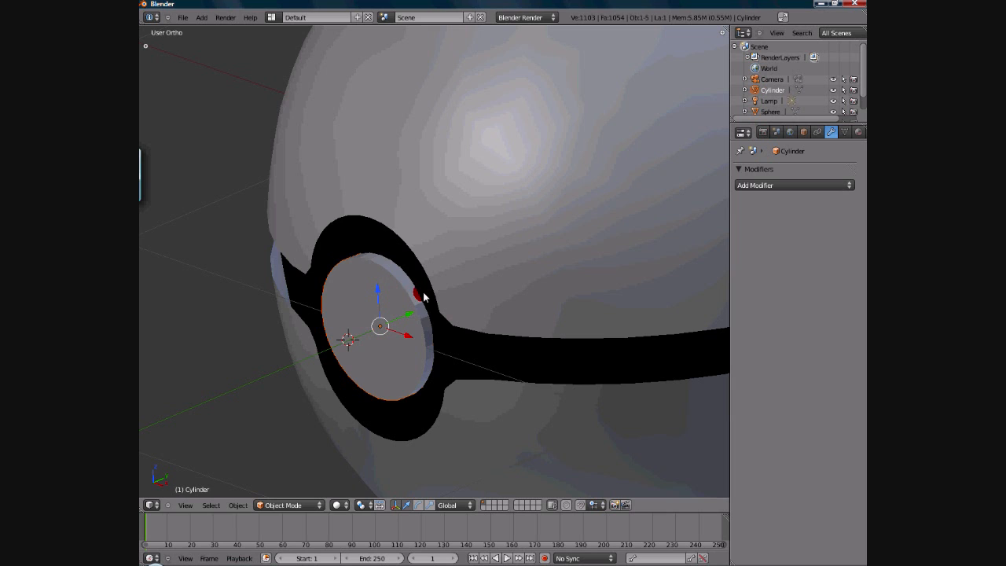
{"action": "scroll", "coordinate": [415, 313], "scroll_direction": "up", "scroll_amount": 4}
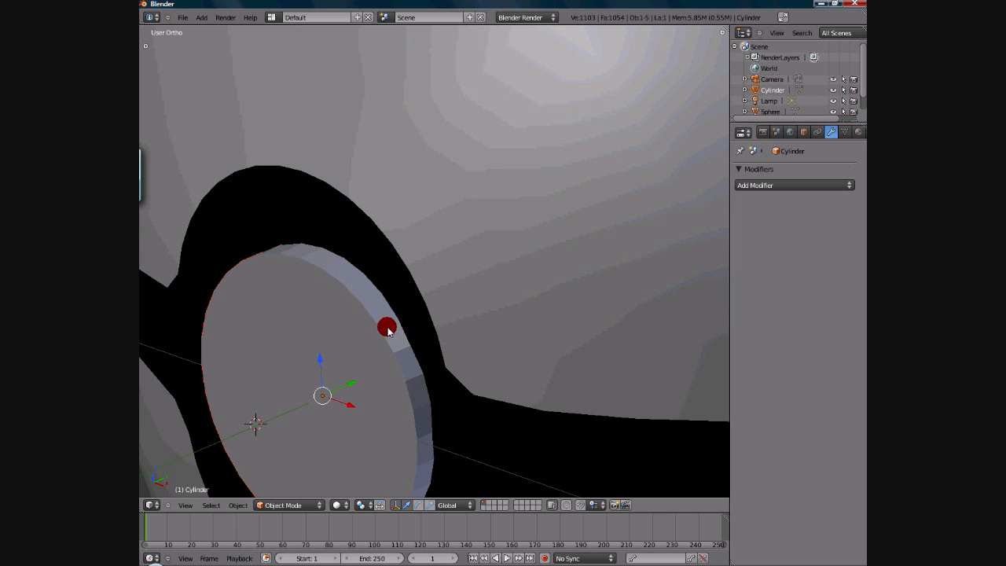
{"action": "scroll", "coordinate": [404, 359], "scroll_direction": "down", "scroll_amount": 3}
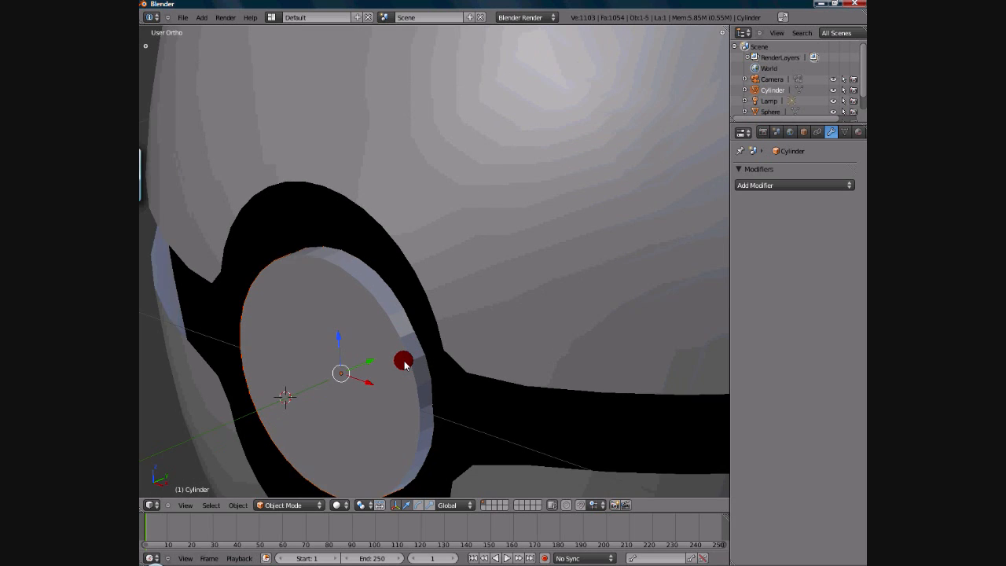
Add a Subdivision Surface modifier to the button disc and set its render subdivisions to 1
{"action": "left_click", "coordinate": [745, 187]}
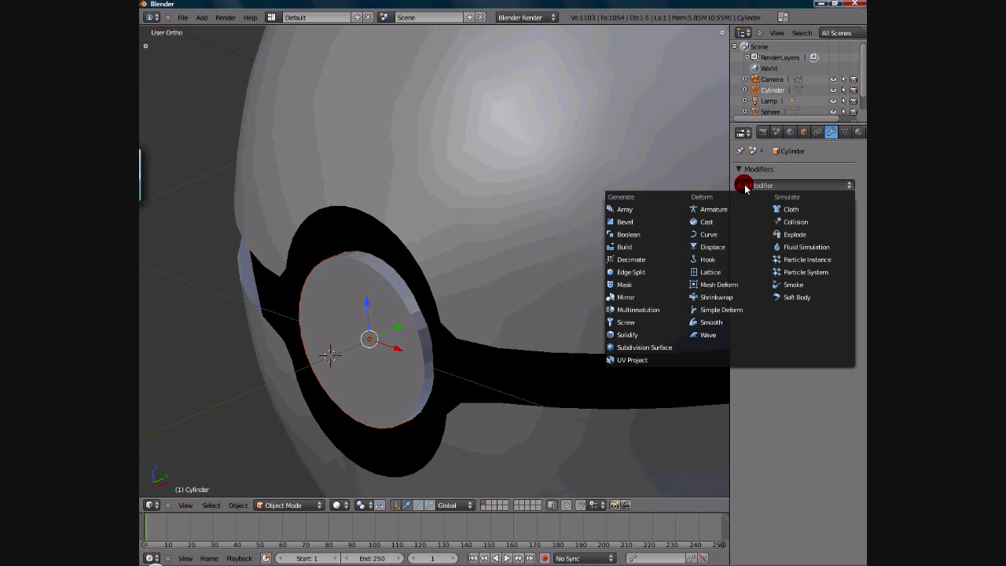
{"action": "left_click", "coordinate": [634, 346]}
{"action": "mouse_move", "coordinate": [633, 348]}
{"action": "middle_mouse_down"}
{"action": "mouse_move", "coordinate": [489, 314]}
{"action": "mouse_move", "coordinate": [563, 263]}
{"action": "mouse_move", "coordinate": [411, 322]}
{"action": "mouse_move", "coordinate": [382, 309]}
{"action": "mouse_move", "coordinate": [377, 289]}
{"action": "middle_mouse_up"}
{"action": "scroll", "coordinate": [553, 297], "scroll_direction": "up", "scroll_amount": 5}
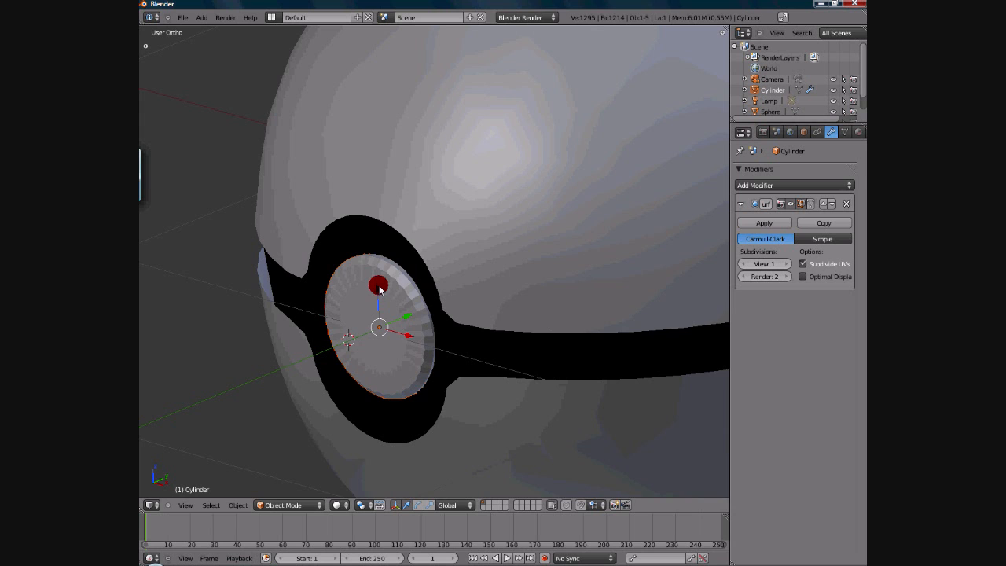
{"action": "scroll", "coordinate": [417, 314], "scroll_direction": "up", "scroll_amount": 4}
{"action": "middle_click_drag", "start_coordinate": [375, 319], "coordinate": [381, 317]}
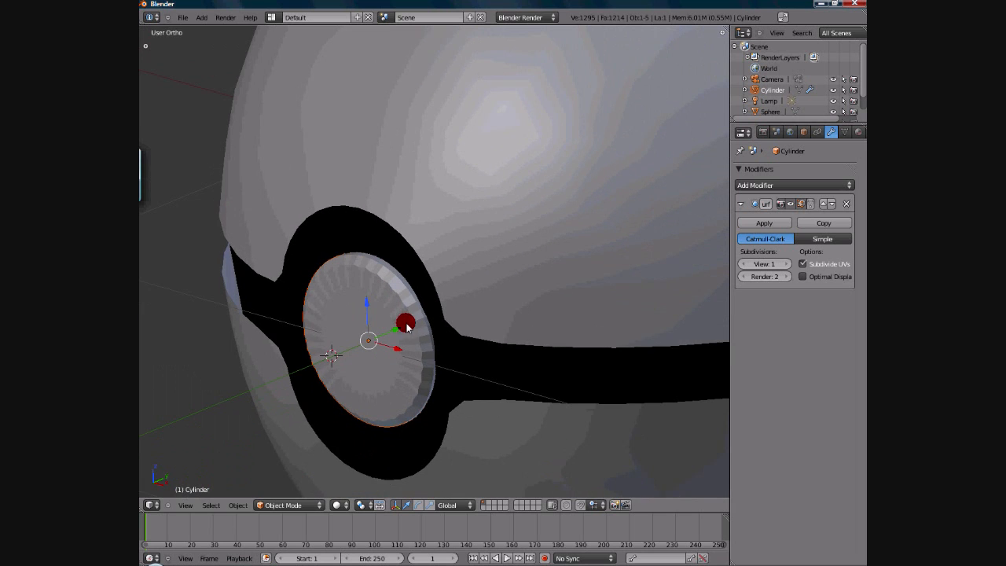
{"action": "left_click", "coordinate": [742, 277]}
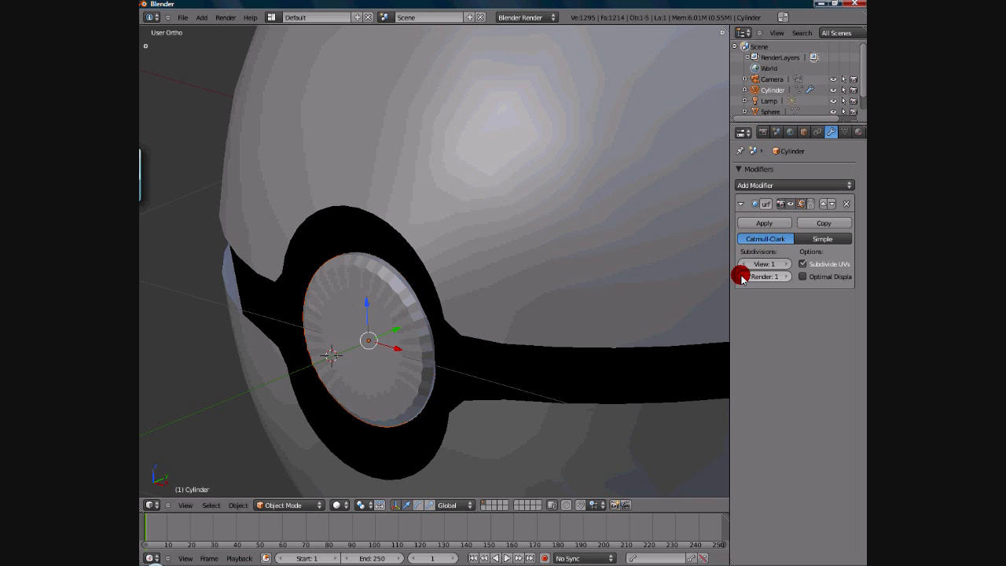
Apply smooth shading to all faces of the button disc in Edit Mode and return to Object Mode
{"action": "middle_click_drag", "start_coordinate": [597, 274], "coordinate": [456, 361]}
{"action": "key", "text": "Tab"}
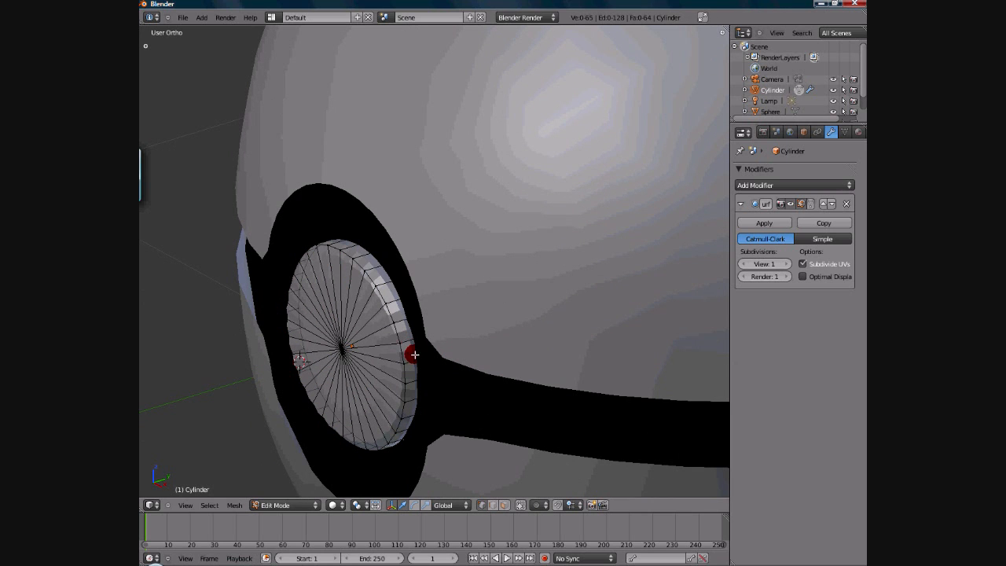
{"action": "middle_click_drag", "start_coordinate": [414, 360], "coordinate": [393, 354]}
{"action": "key", "text": "a"}
{"action": "key", "text": "w"}
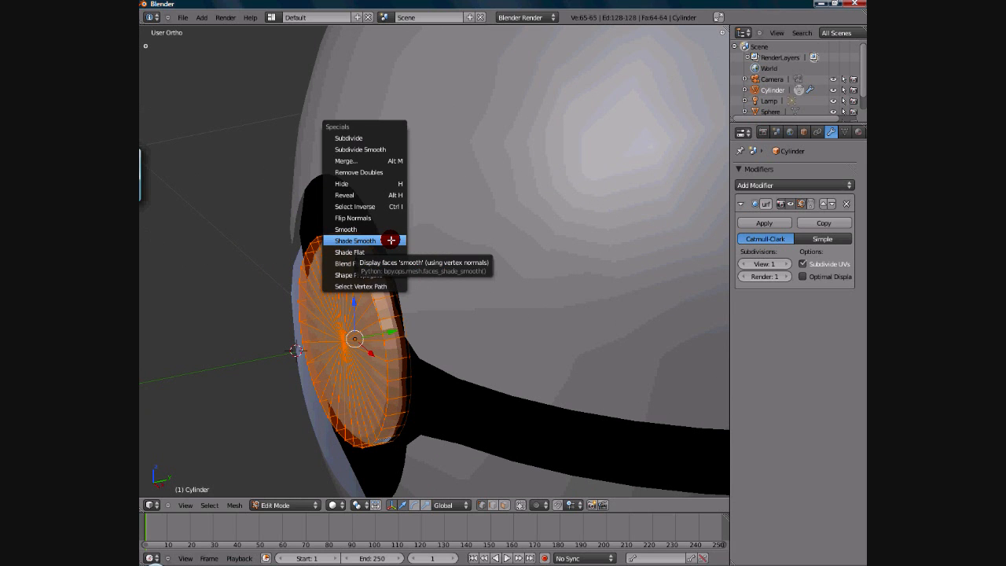
{"action": "left_click", "coordinate": [391, 240]}
{"action": "key", "text": "Tab"}
{"action": "mouse_move", "coordinate": [409, 317]}
{"action": "middle_mouse_down"}
{"action": "mouse_move", "coordinate": [503, 316]}
{"action": "mouse_move", "coordinate": [477, 321]}
{"action": "middle_mouse_up"}
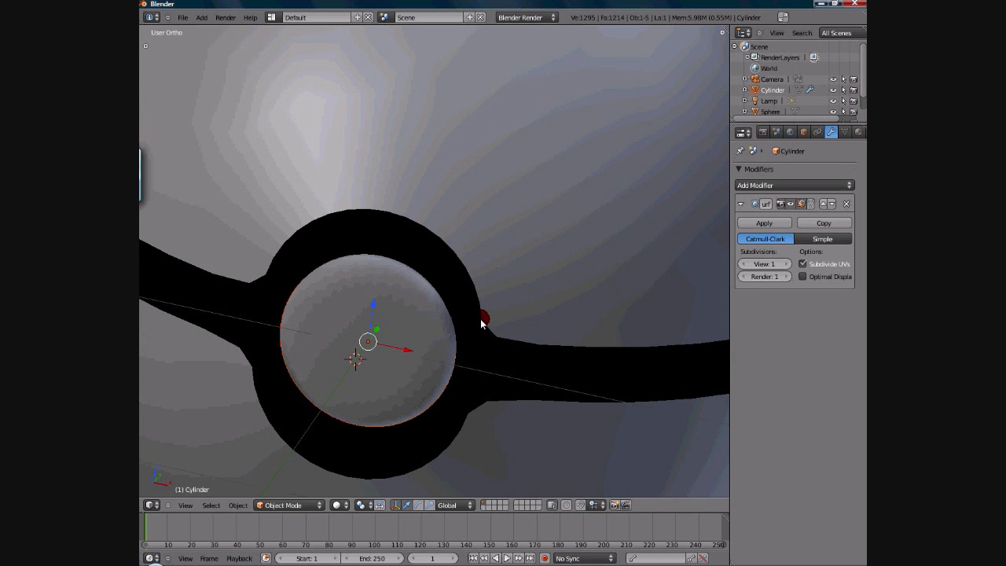
In the right side view, cut two edge loops around the button disc's outer wall
{"action": "middle_click_drag", "start_coordinate": [480, 319], "coordinate": [438, 333]}
{"action": "key", "text": "Tab"}
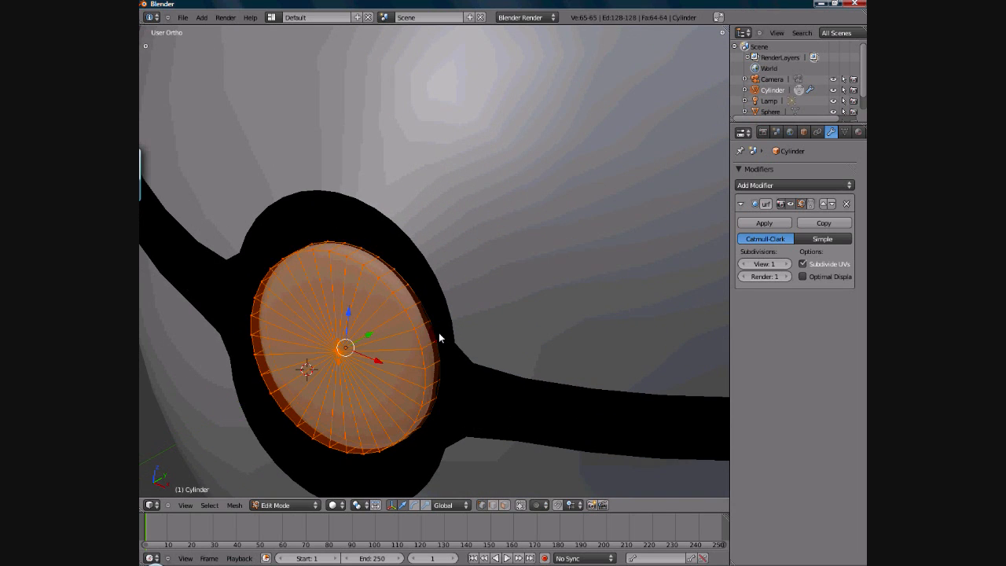
{"action": "key", "text": "KP_3"}
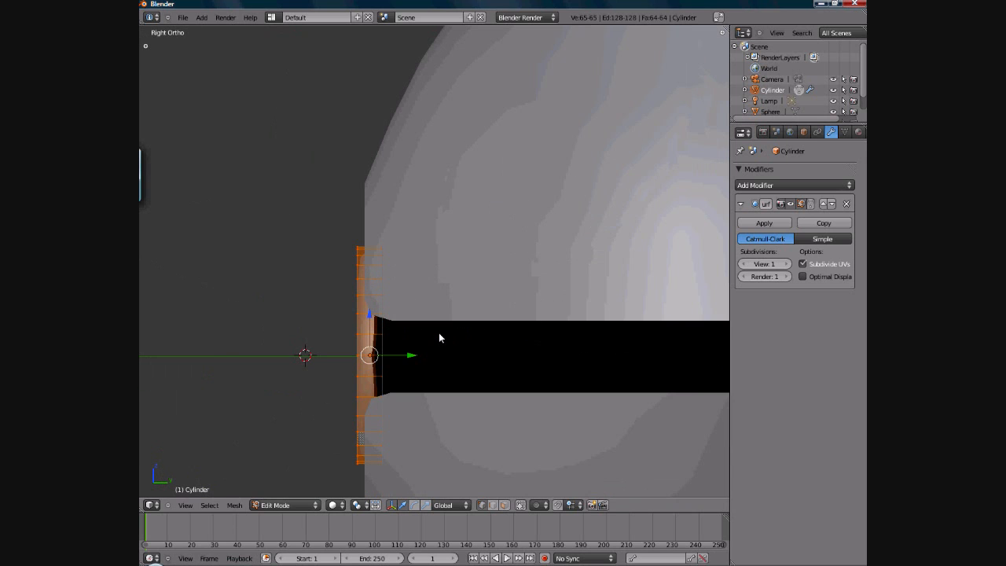
{"action": "scroll", "coordinate": [428, 334], "scroll_direction": "up", "scroll_amount": 1}
{"action": "middle_click_drag", "start_coordinate": [446, 303], "coordinate": [442, 286], "text": "shift"}
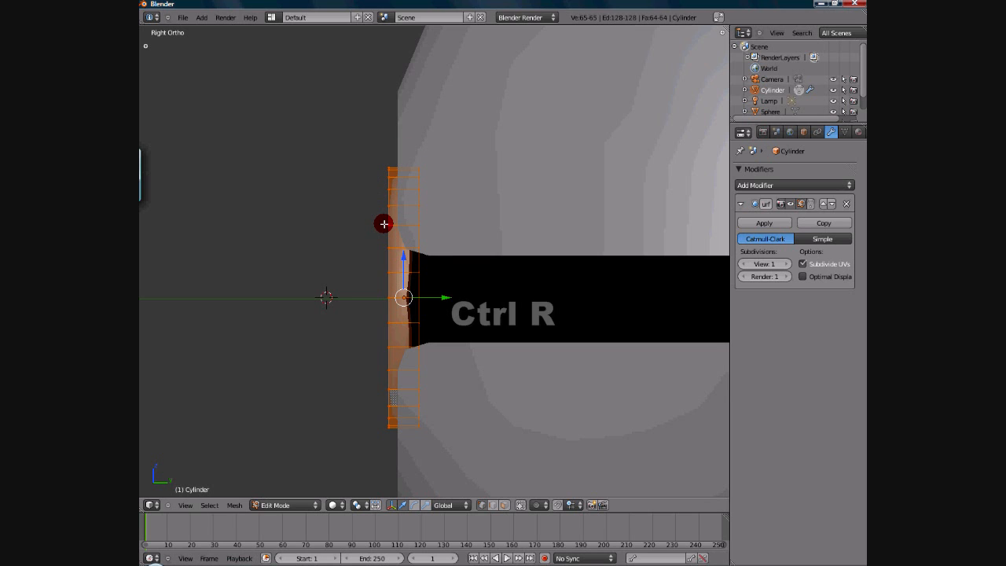
{"action": "key", "text": "ctrl+r"}
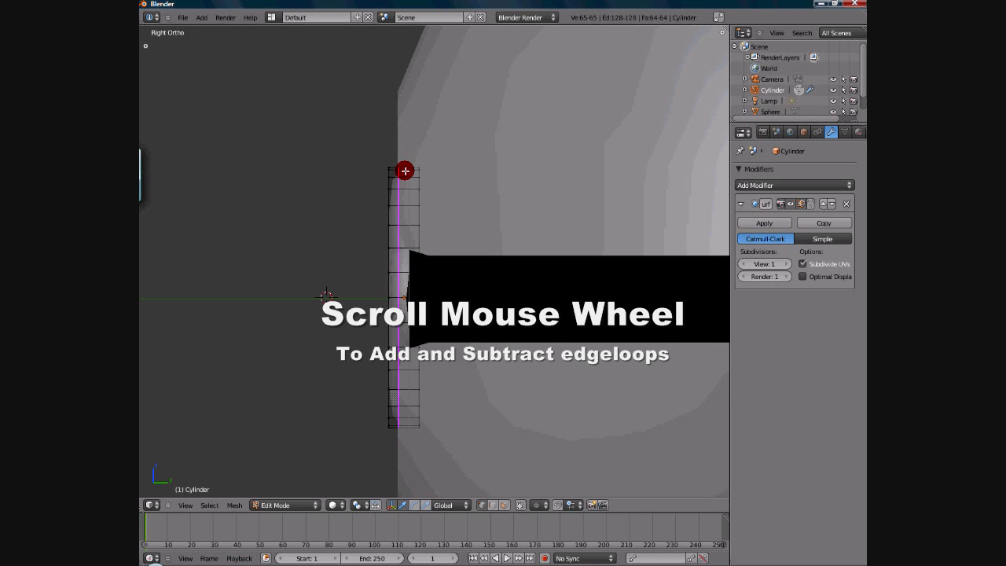
{"action": "key", "text": "Escape"}
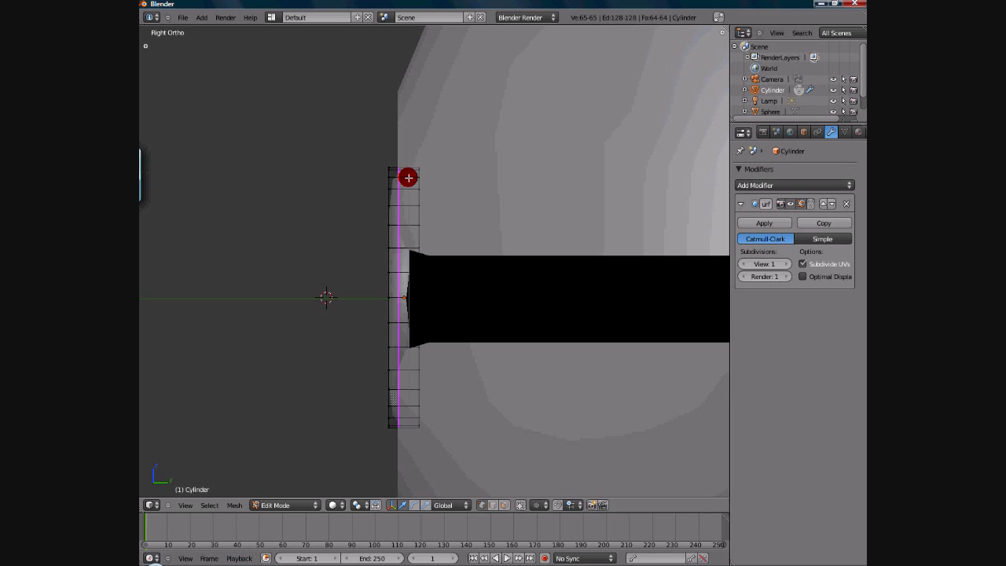
{"action": "left_click", "coordinate": [408, 178]}
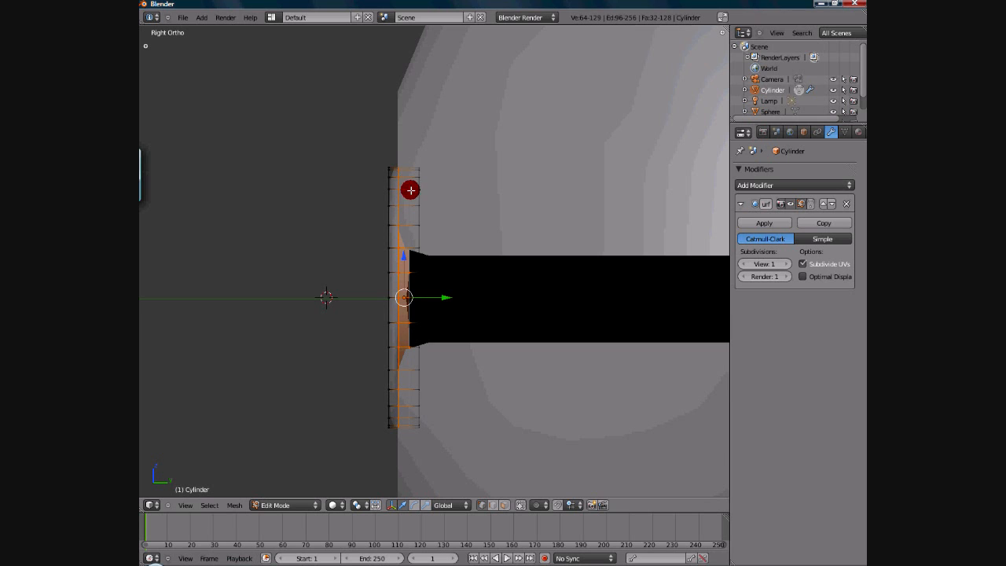
Scale the two edge loops apart along the Y axis by about 2.6, towards the disc's front and back rims
{"action": "scroll", "coordinate": [428, 206], "scroll_direction": "up", "scroll_amount": 1}
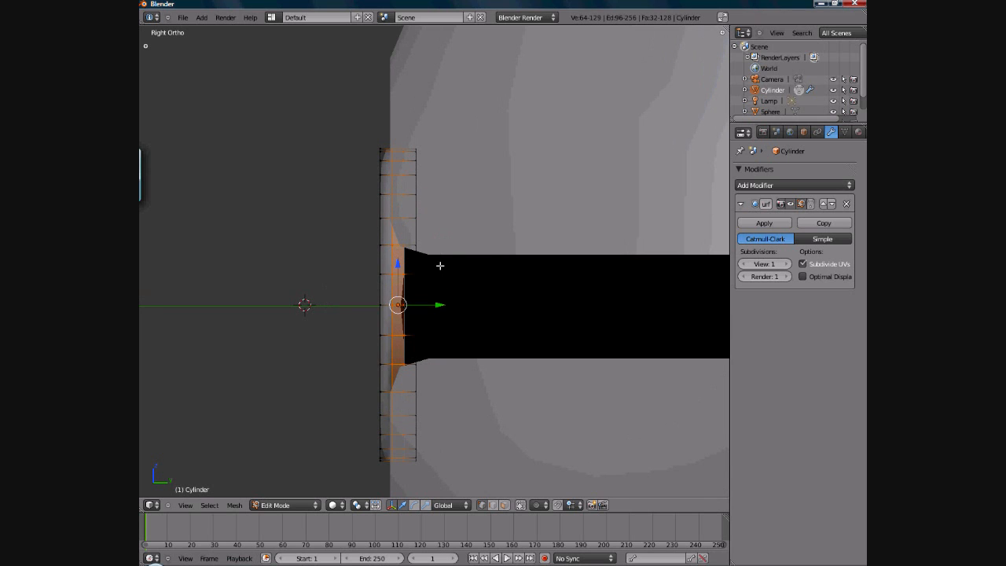
{"action": "key", "text": "s"}
{"action": "key", "text": "y"}
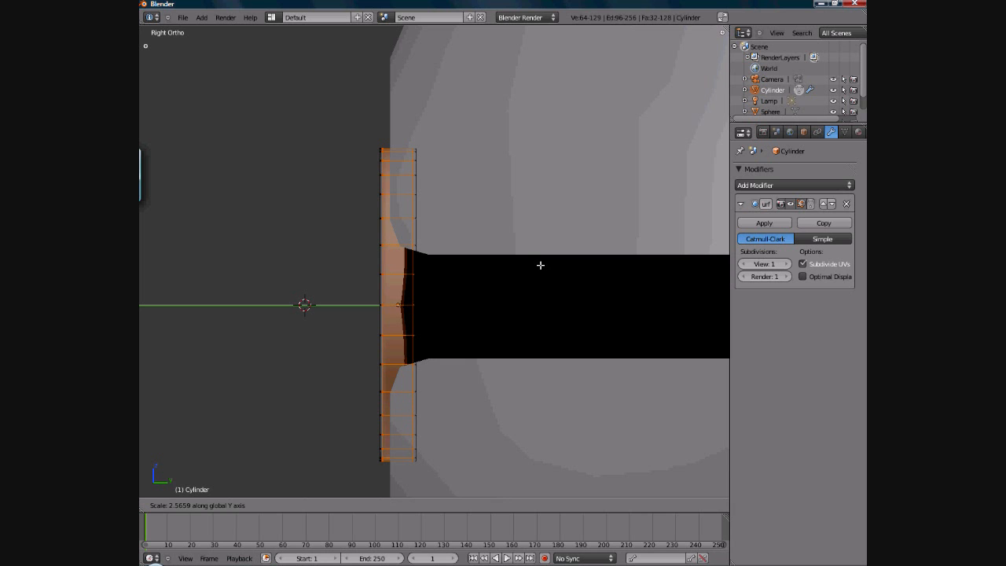
{"action": "left_click", "coordinate": [538, 266]}
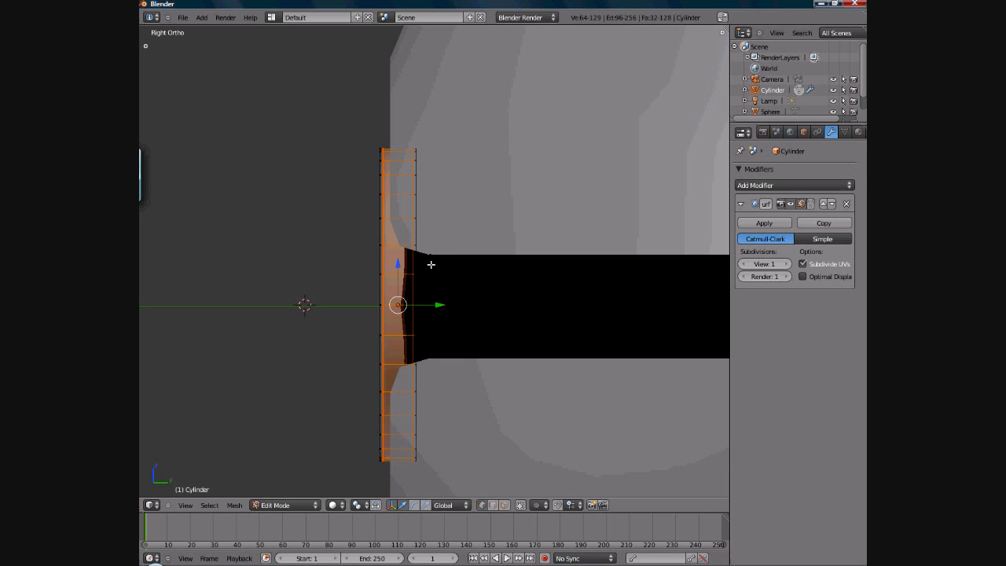
Examine the button disc's rim and shading up close and from afar, in both Edit Mode and Object Mode
{"action": "key", "text": "Tab"}
{"action": "middle_click_drag", "start_coordinate": [431, 265], "coordinate": [447, 285]}
{"action": "key", "text": "Tab"}
{"action": "scroll", "coordinate": [438, 307], "scroll_direction": "up", "scroll_amount": 4}
{"action": "scroll", "coordinate": [432, 307], "scroll_direction": "down", "scroll_amount": 1}
{"action": "key", "text": "Tab"}
{"action": "scroll", "coordinate": [438, 301], "scroll_direction": "up", "scroll_amount": 4}
{"action": "key", "text": "KP_3"}
{"action": "key", "text": "Tab"}
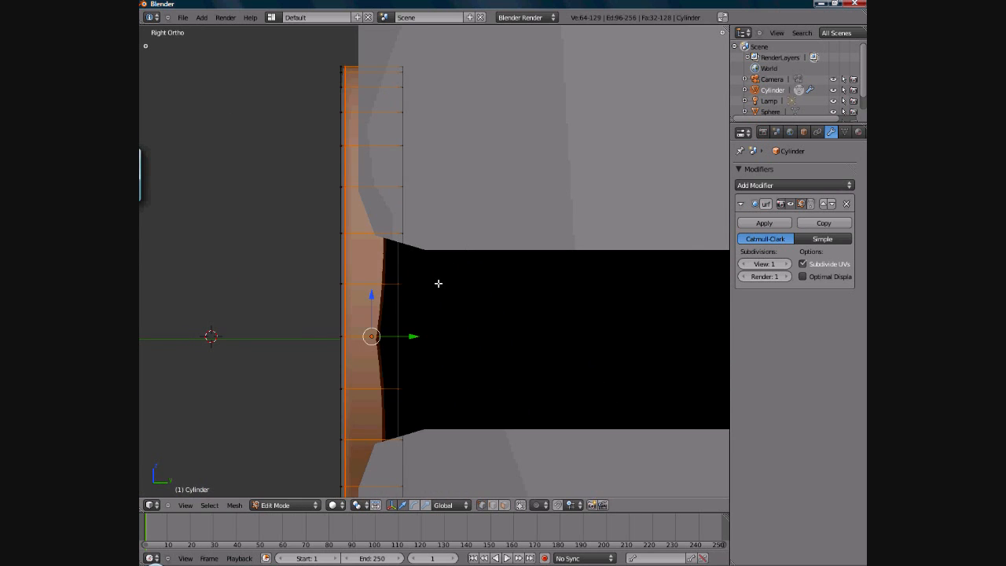
{"action": "scroll", "coordinate": [439, 283], "scroll_direction": "up", "scroll_amount": 2}
{"action": "key", "text": "Tab"}
{"action": "middle_click_drag", "start_coordinate": [474, 298], "coordinate": [516, 323]}
{"action": "scroll", "coordinate": [451, 283], "scroll_direction": "down", "scroll_amount": 3}
{"action": "key", "text": "Tab"}
{"action": "key", "text": "Tab"}
{"action": "scroll", "coordinate": [557, 287], "scroll_direction": "down", "scroll_amount": 4}
{"action": "scroll", "coordinate": [389, 304], "scroll_direction": "down", "scroll_amount": 6}
{"action": "scroll", "coordinate": [516, 323], "scroll_direction": "up", "scroll_amount": 4}
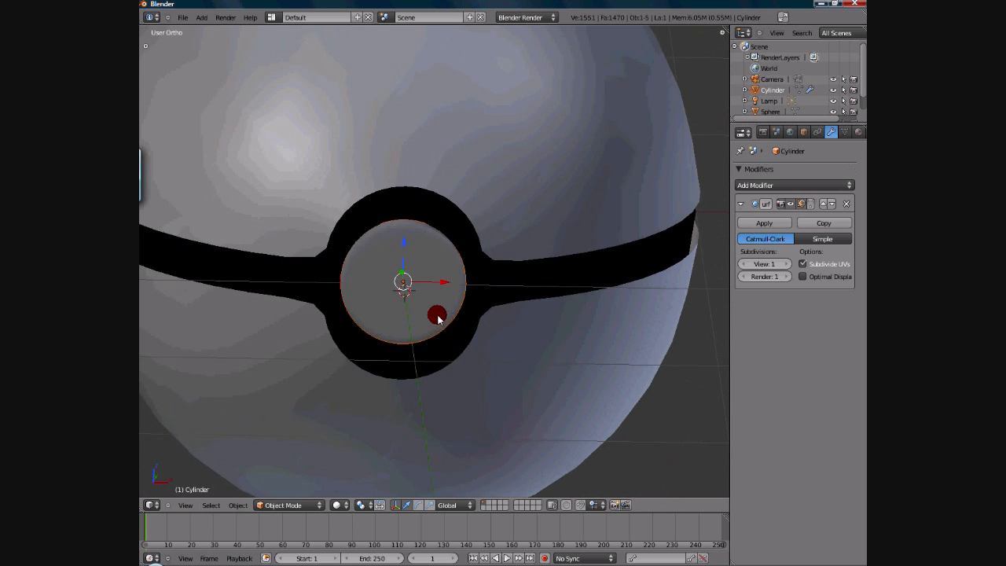
{"action": "scroll", "coordinate": [438, 315], "scroll_direction": "down", "scroll_amount": 4}
{"action": "middle_click_drag", "start_coordinate": [433, 314], "coordinate": [371, 313]}
{"action": "scroll", "coordinate": [371, 314], "scroll_direction": "down", "scroll_amount": 1}
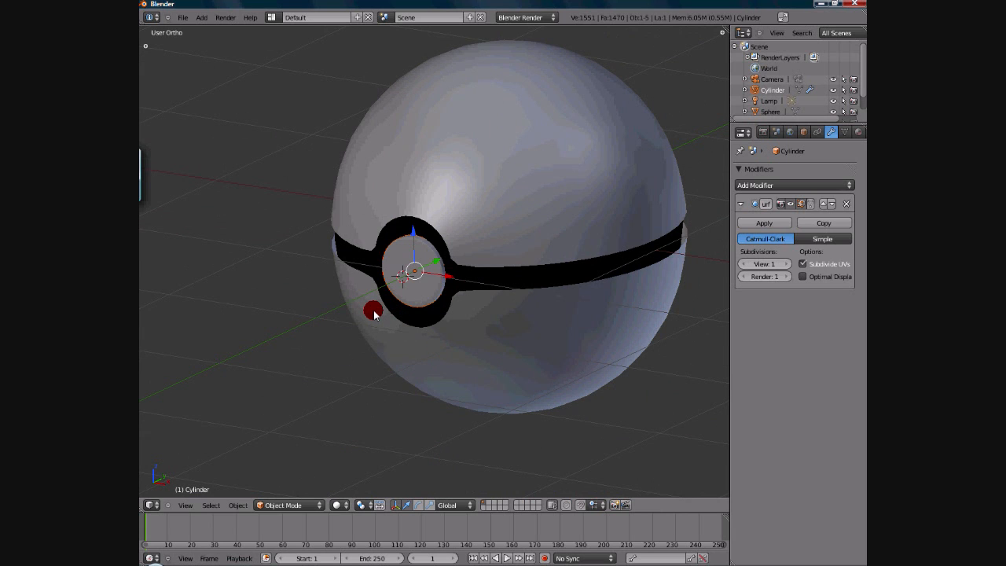
Duplicate the button disc in place using the wireframe side view and scale the copy to about 0.76
{"action": "key", "text": "KP_3"}
{"action": "scroll", "coordinate": [375, 310], "scroll_direction": "up", "scroll_amount": 9}
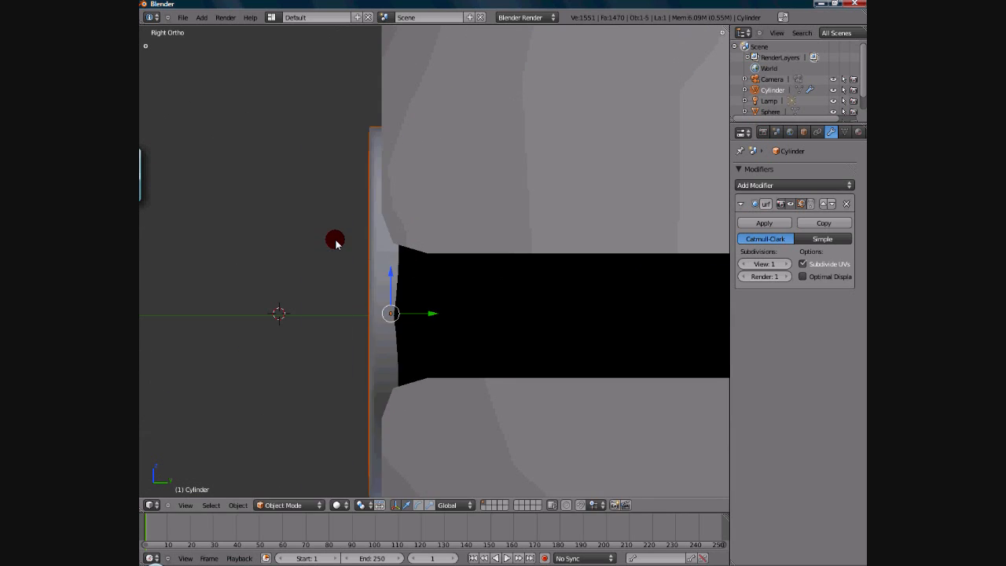
{"action": "scroll", "coordinate": [334, 244], "scroll_direction": "down", "scroll_amount": 2}
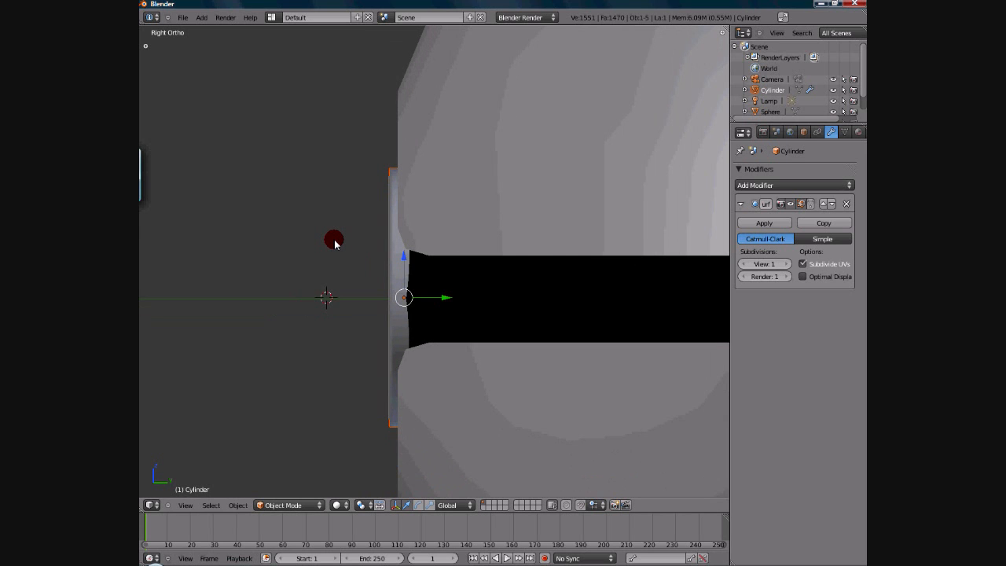
{"action": "key", "text": "z"}
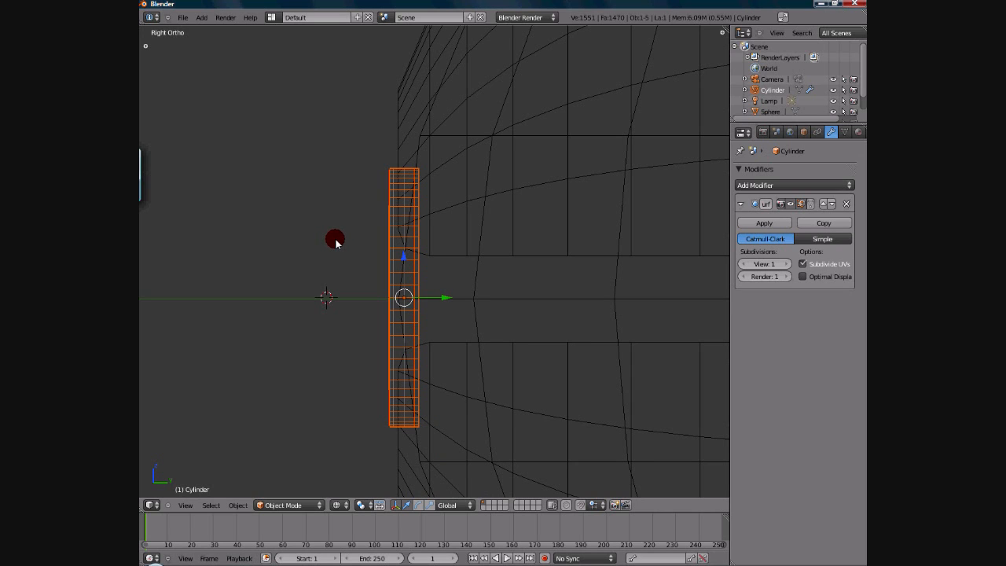
{"action": "key", "text": "shift+d"}
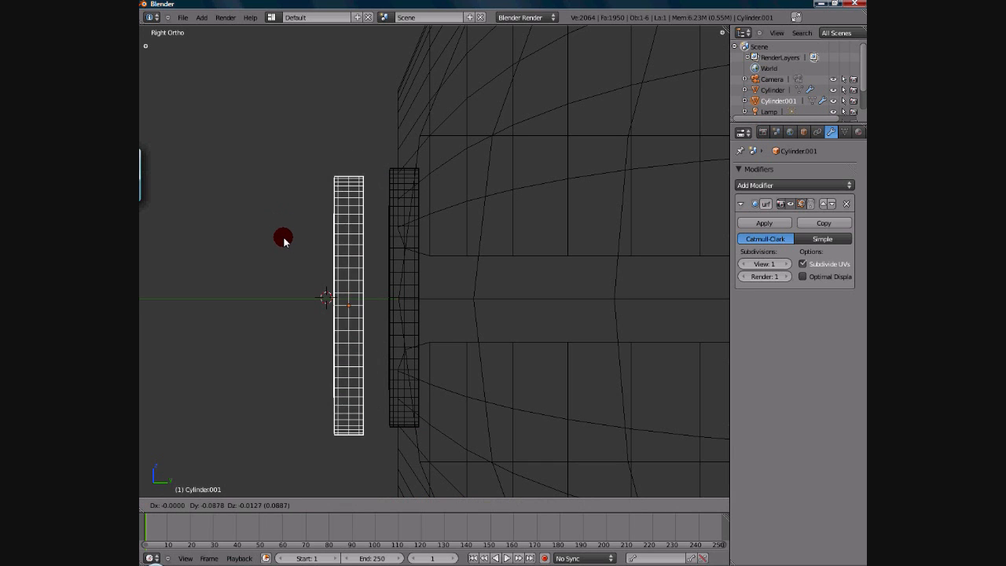
{"action": "right_click", "coordinate": [285, 232]}
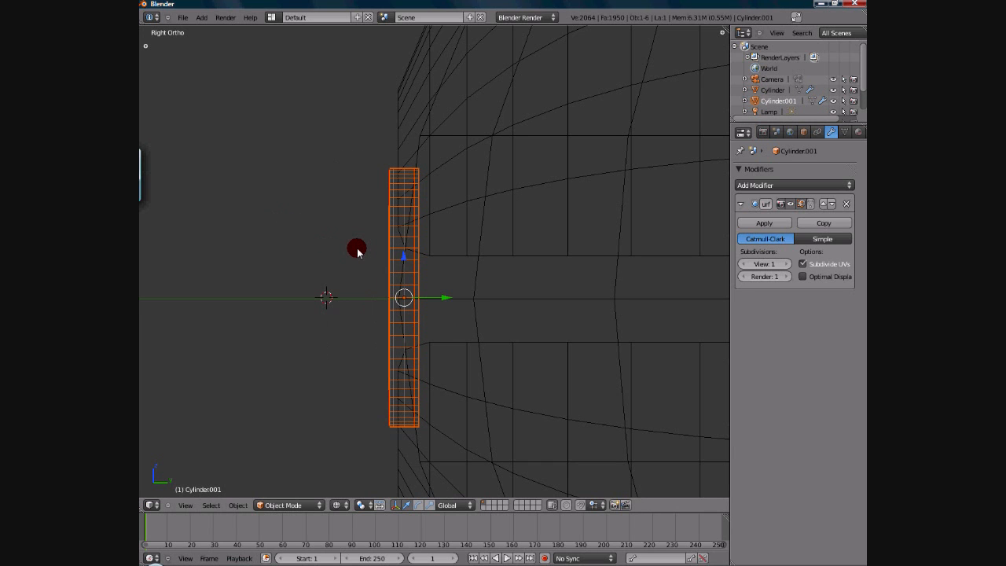
{"action": "key", "text": "s"}
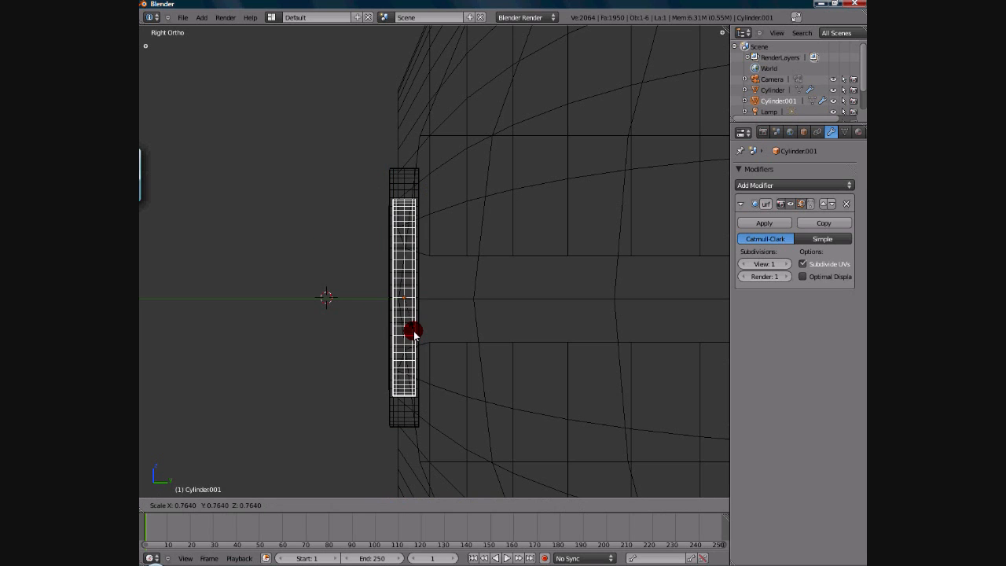
{"action": "left_click", "coordinate": [414, 331]}
Move the smaller disc copy outward along the Y axis by about 0.03, slightly overlapping the larger disc
{"action": "key", "text": "g"}
{"action": "key", "text": "y"}
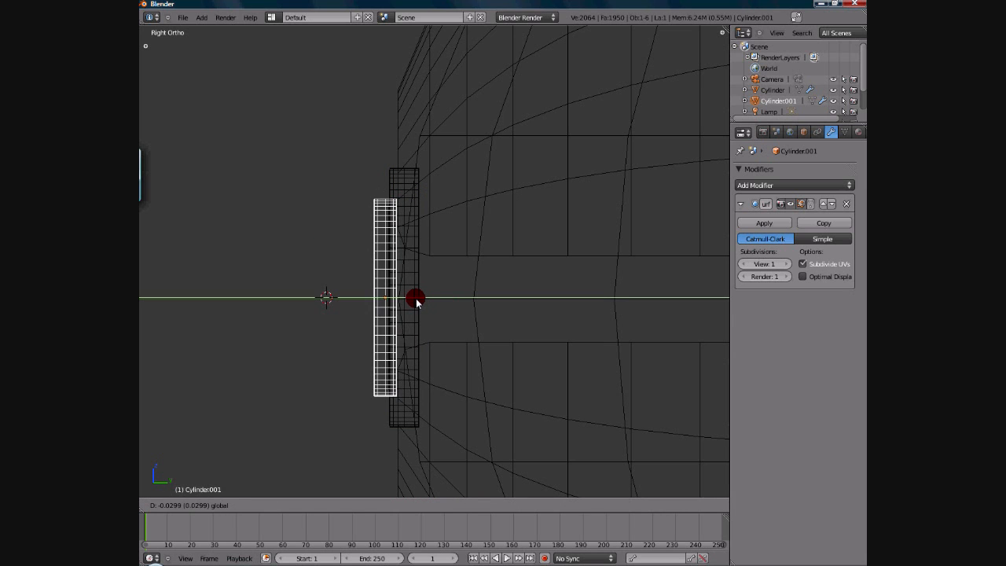
{"action": "left_click", "coordinate": [413, 298]}
{"action": "scroll", "coordinate": [290, 193], "scroll_direction": "up", "scroll_amount": 5}
{"action": "scroll", "coordinate": [360, 311], "scroll_direction": "down", "scroll_amount": 5}
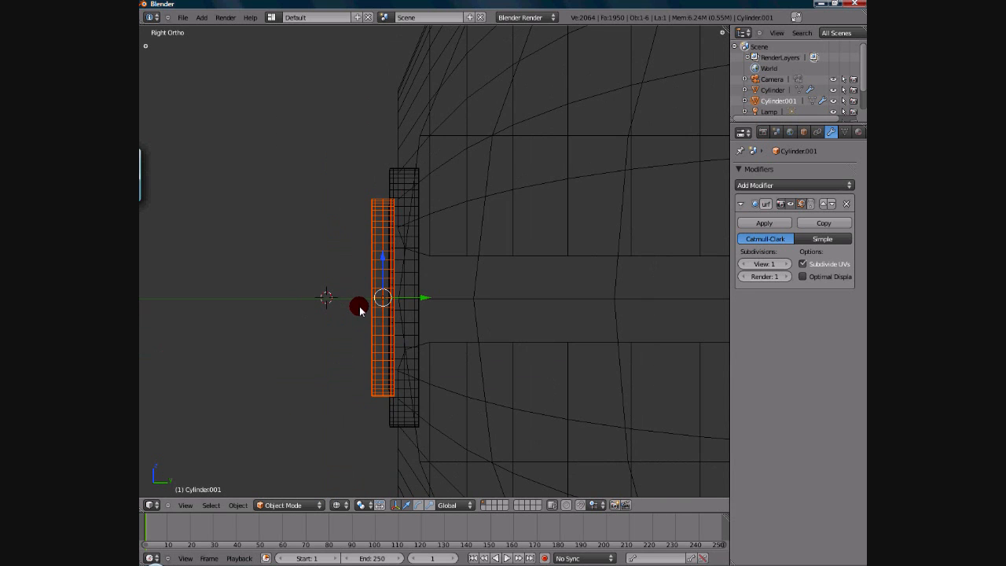
Examine how the smaller disc sits against the larger one in solid shading and in the side view
{"action": "key", "text": "z"}
{"action": "mouse_move", "coordinate": [375, 299]}
{"action": "middle_mouse_down"}
{"action": "mouse_move", "coordinate": [424, 317]}
{"action": "mouse_move", "coordinate": [474, 312]}
{"action": "mouse_move", "coordinate": [509, 323]}
{"action": "mouse_move", "coordinate": [410, 328]}
{"action": "middle_mouse_up"}
{"action": "scroll", "coordinate": [410, 328], "scroll_direction": "up", "scroll_amount": 4}
{"action": "key", "text": "KP_3"}
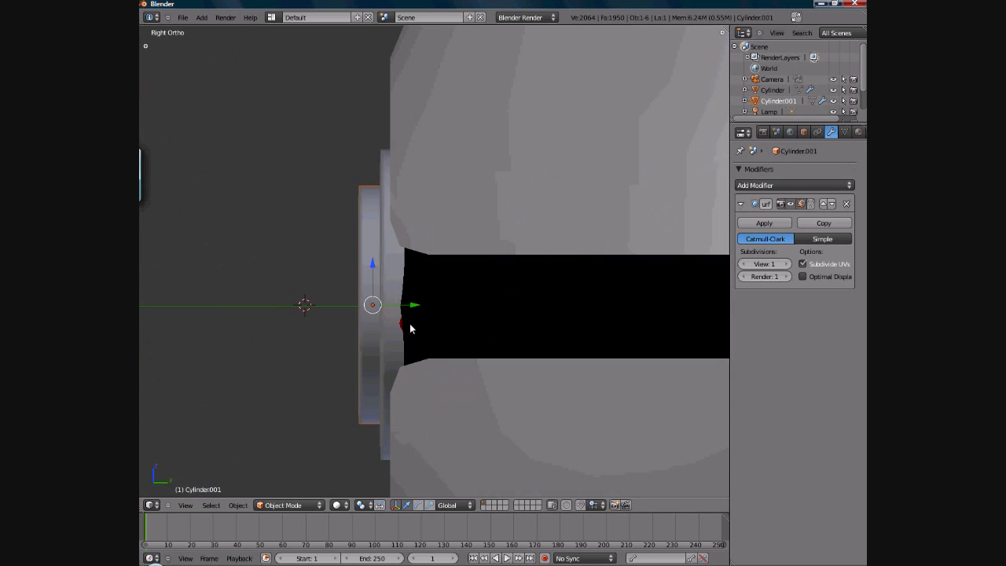
{"action": "key", "text": "Tab"}
{"action": "scroll", "coordinate": [407, 323], "scroll_direction": "up", "scroll_amount": 5}
{"action": "scroll", "coordinate": [337, 338], "scroll_direction": "down", "scroll_amount": 2}
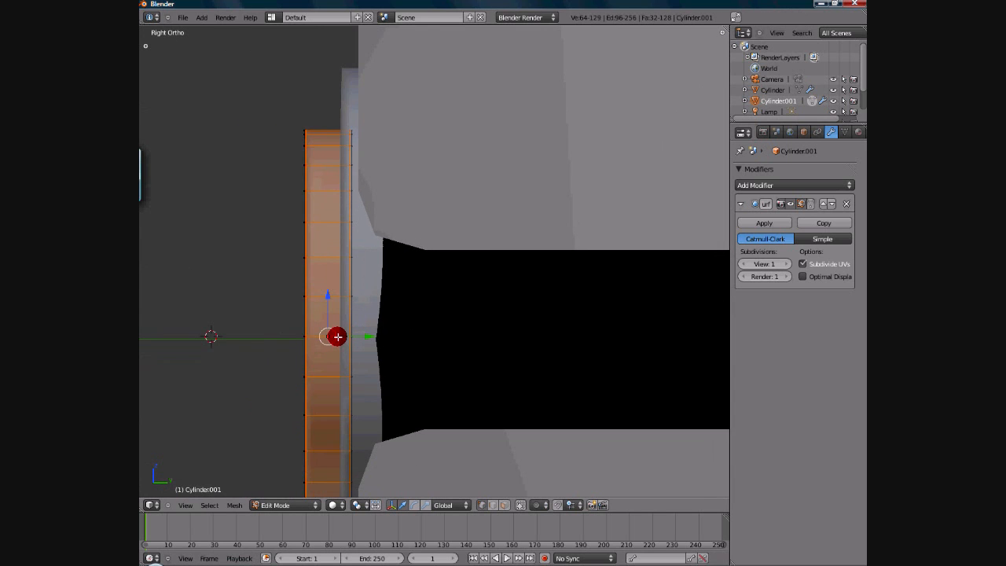
{"action": "key", "text": "Tab"}
{"action": "scroll", "coordinate": [379, 322], "scroll_direction": "up", "scroll_amount": 3}
In wireframe, nudge the smaller disc slightly farther outward along the Y axis, keeping a thin overlap with the larger disc
{"action": "key", "text": "z"}
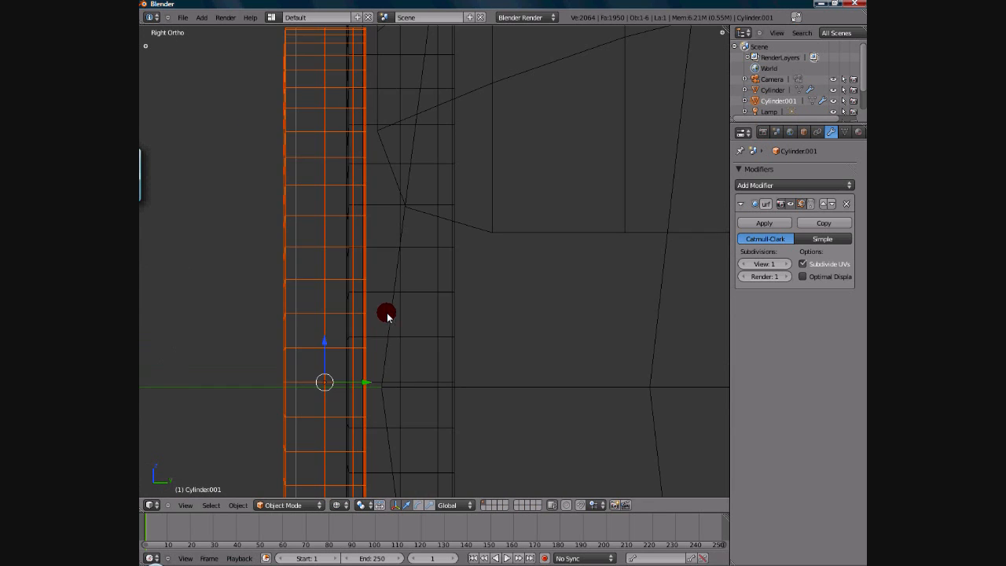
{"action": "key", "text": "g"}
{"action": "key", "text": "y"}
{"action": "left_click_drag", "start_coordinate": [360, 382], "coordinate": [359, 382]}
{"action": "scroll", "coordinate": [348, 356], "scroll_direction": "down", "scroll_amount": 4}
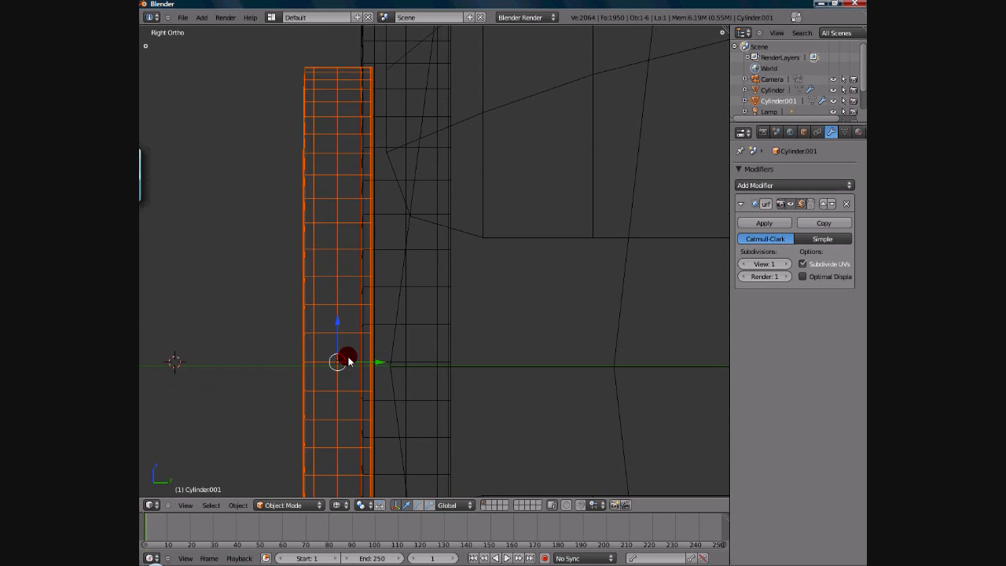
In solid shading, scale the smaller disc down to about half the larger disc's diameter
{"action": "key", "text": "z"}
{"action": "scroll", "coordinate": [375, 355], "scroll_direction": "down", "scroll_amount": 2}
{"action": "mouse_move", "coordinate": [310, 330]}
{"action": "middle_mouse_down"}
{"action": "mouse_move", "coordinate": [375, 355]}
{"action": "mouse_move", "coordinate": [461, 330]}
{"action": "mouse_move", "coordinate": [483, 296]}
{"action": "mouse_move", "coordinate": [507, 295]}
{"action": "middle_mouse_up"}
{"action": "scroll", "coordinate": [461, 330], "scroll_direction": "down", "scroll_amount": 4}
{"action": "scroll", "coordinate": [395, 299], "scroll_direction": "down", "scroll_amount": 2}
{"action": "middle_click_drag", "start_coordinate": [395, 301], "coordinate": [352, 314]}
{"action": "scroll", "coordinate": [478, 328], "scroll_direction": "up", "scroll_amount": 3}
{"action": "key", "text": "s"}
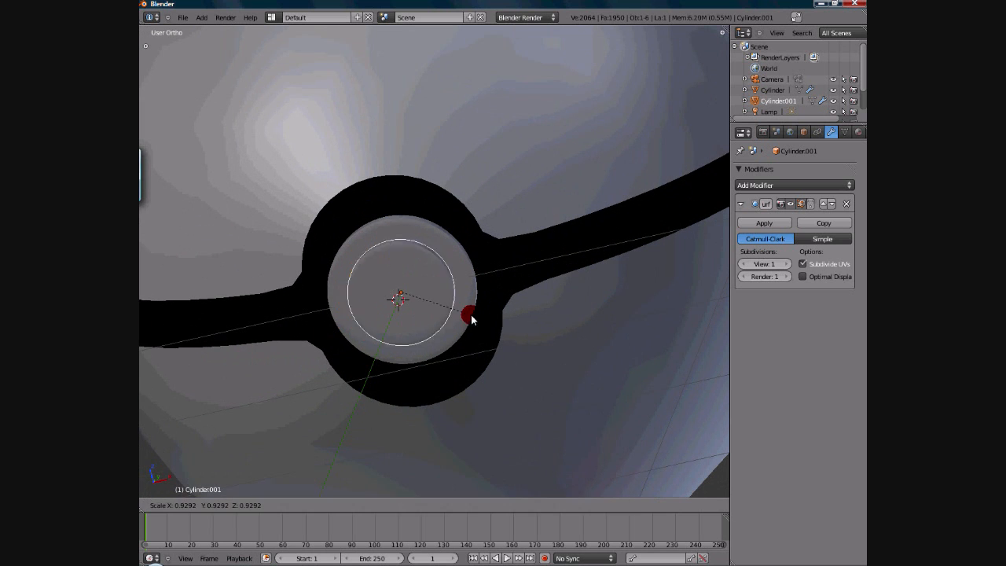
{"action": "left_click", "coordinate": [456, 314]}
Examine the resized inner disc on the button from several angles and distances
{"action": "scroll", "coordinate": [485, 299], "scroll_direction": "down", "scroll_amount": 2}
{"action": "middle_click_drag", "start_coordinate": [485, 299], "coordinate": [377, 337]}
{"action": "scroll", "coordinate": [427, 310], "scroll_direction": "down", "scroll_amount": 2}
{"action": "middle_click_drag", "start_coordinate": [427, 310], "coordinate": [472, 321]}
{"action": "scroll", "coordinate": [471, 321], "scroll_direction": "up", "scroll_amount": 3}
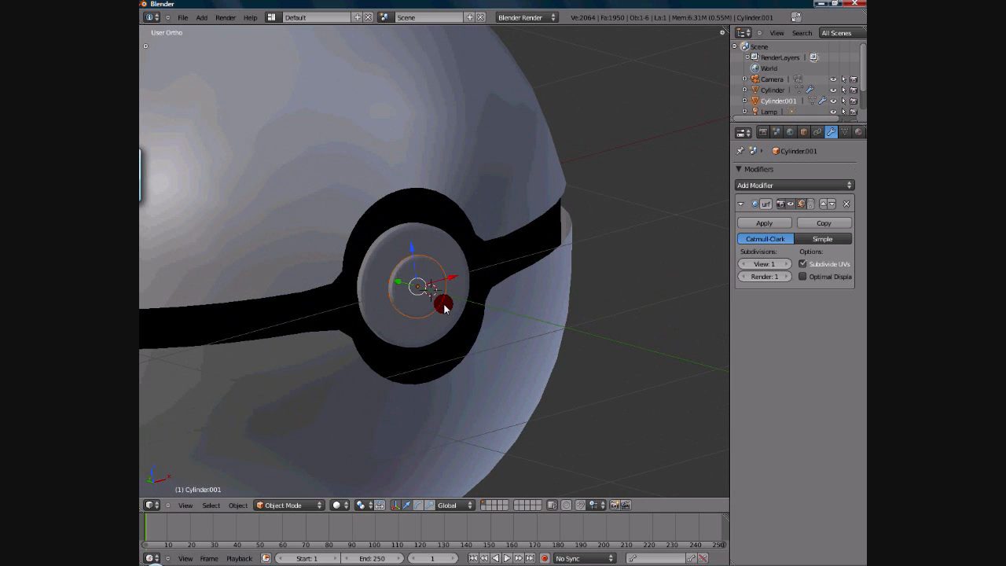
{"action": "scroll", "coordinate": [444, 308], "scroll_direction": "down", "scroll_amount": 5}
{"action": "mouse_move", "coordinate": [427, 312]}
{"action": "middle_mouse_down"}
{"action": "mouse_move", "coordinate": [542, 306]}
{"action": "mouse_move", "coordinate": [401, 323]}
{"action": "mouse_move", "coordinate": [444, 315]}
{"action": "middle_mouse_up"}
{"action": "scroll", "coordinate": [401, 323], "scroll_direction": "up", "scroll_amount": 1}
{"action": "scroll", "coordinate": [401, 323], "scroll_direction": "up", "scroll_amount": 4}
{"action": "scroll", "coordinate": [429, 319], "scroll_direction": "down", "scroll_amount": 3}
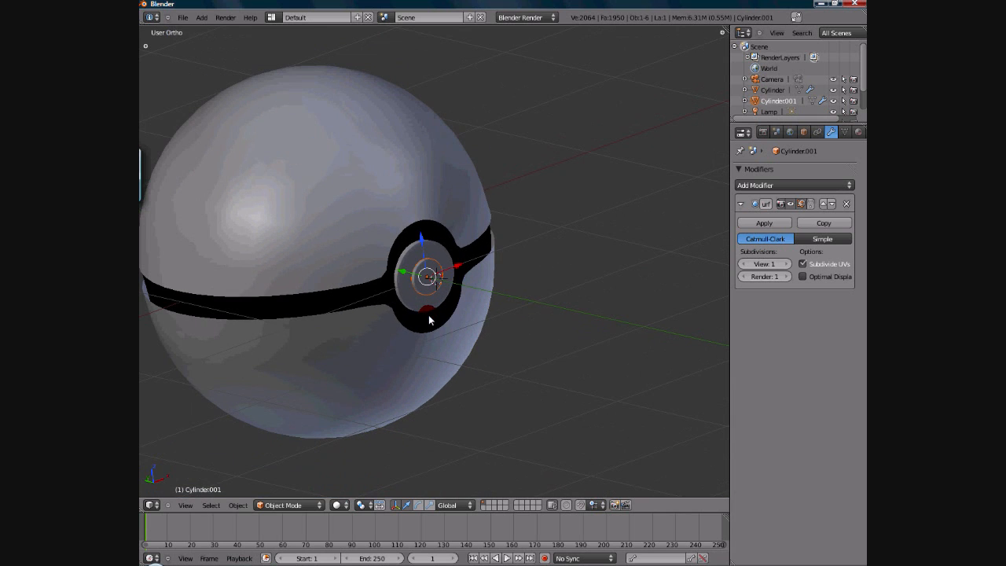
{"action": "mouse_move", "coordinate": [433, 288]}
{"action": "middle_mouse_down"}
{"action": "mouse_move", "coordinate": [472, 299]}
{"action": "mouse_move", "coordinate": [433, 278]}
{"action": "middle_mouse_up"}
{"action": "scroll", "coordinate": [435, 260], "scroll_direction": "up", "scroll_amount": 5}
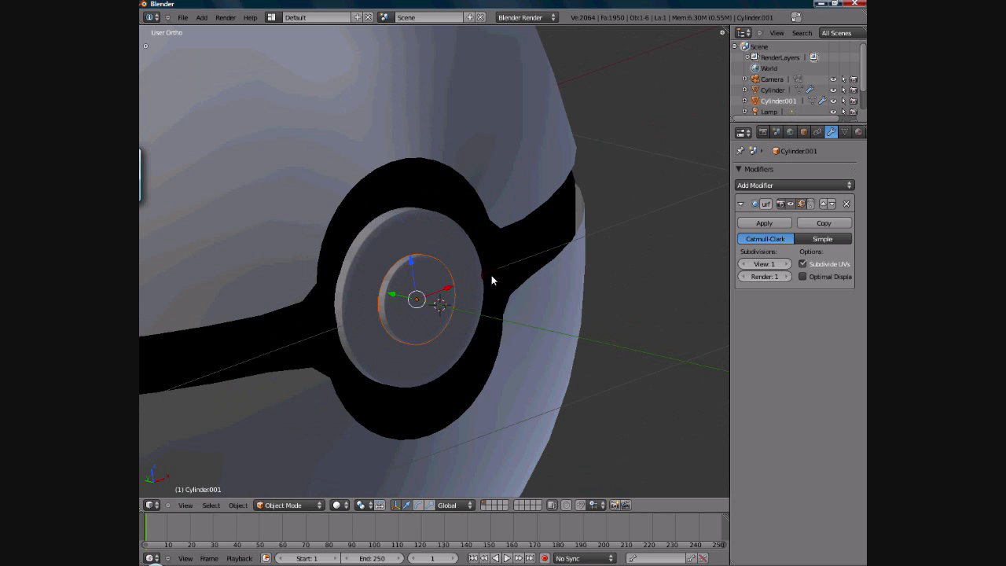
Add a new material to the smaller disc and darken its diffuse colour to a medium grey
{"action": "left_click", "coordinate": [856, 132]}
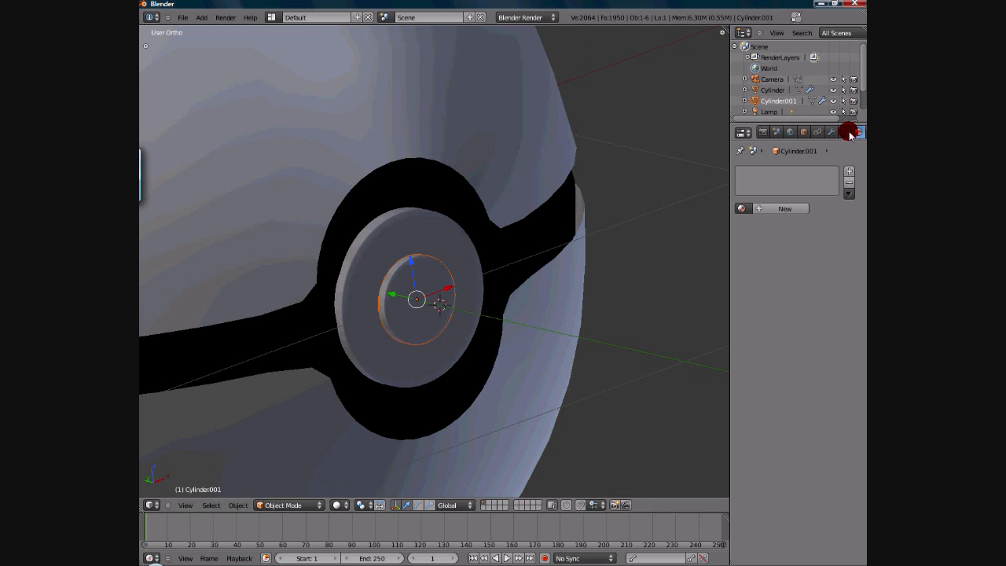
{"action": "left_click", "coordinate": [781, 208]}
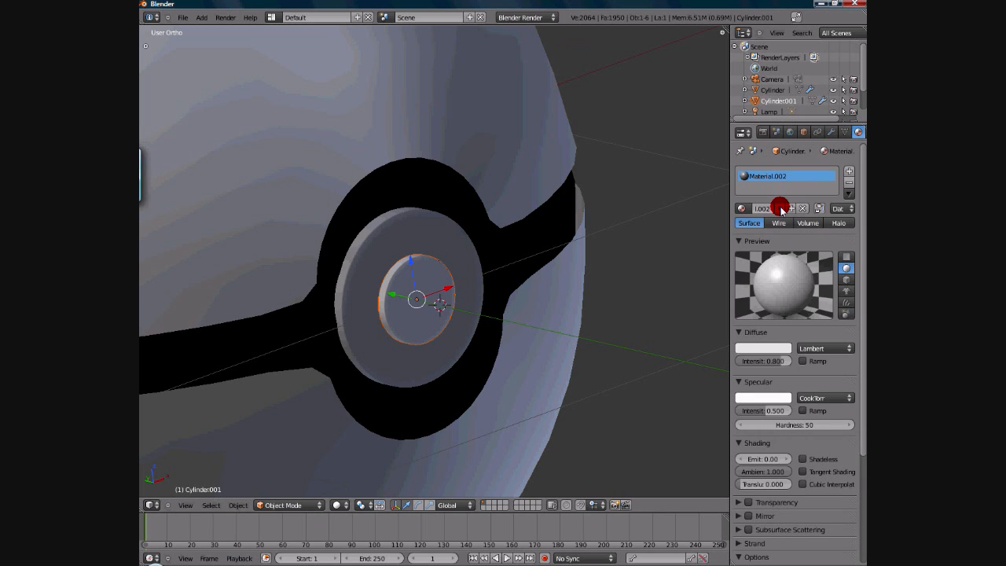
{"action": "left_click", "coordinate": [746, 348]}
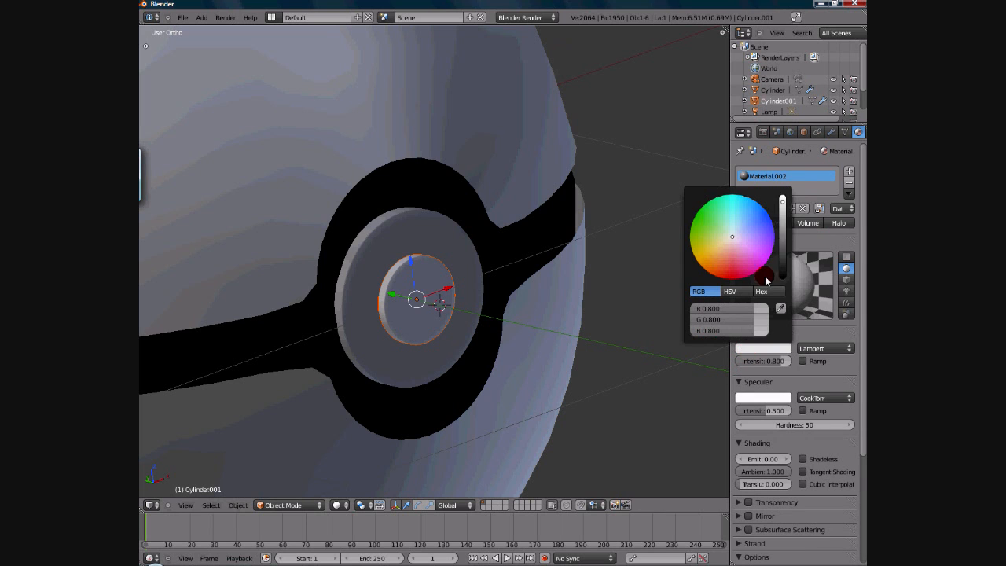
{"action": "left_click_drag", "start_coordinate": [786, 210], "coordinate": [784, 232]}
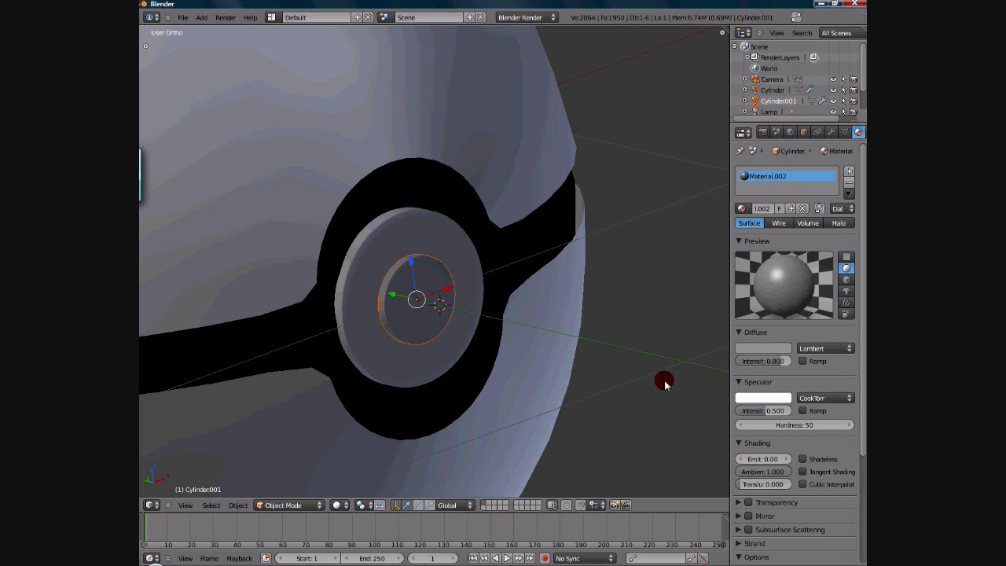
Give the larger button disc a new material with a pure white diffuse colour
{"action": "mouse_move", "coordinate": [452, 264]}
{"action": "middle_mouse_down"}
{"action": "mouse_move", "coordinate": [427, 331]}
{"action": "mouse_move", "coordinate": [444, 274]}
{"action": "middle_mouse_up"}
{"action": "right_click", "coordinate": [479, 287]}
{"action": "middle_click_drag", "start_coordinate": [428, 321], "coordinate": [364, 265]}
{"action": "left_click", "coordinate": [755, 211]}
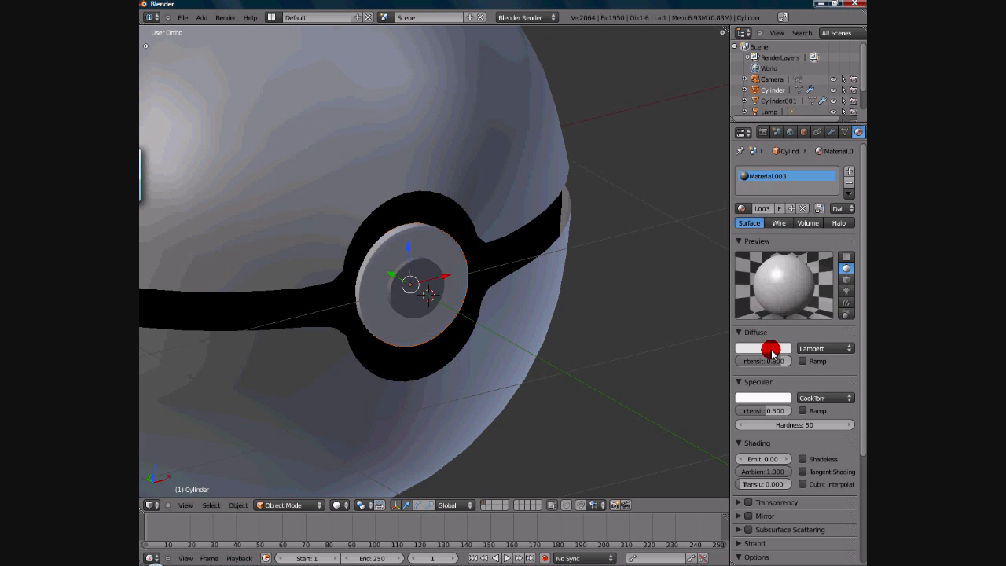
{"action": "left_click", "coordinate": [764, 348]}
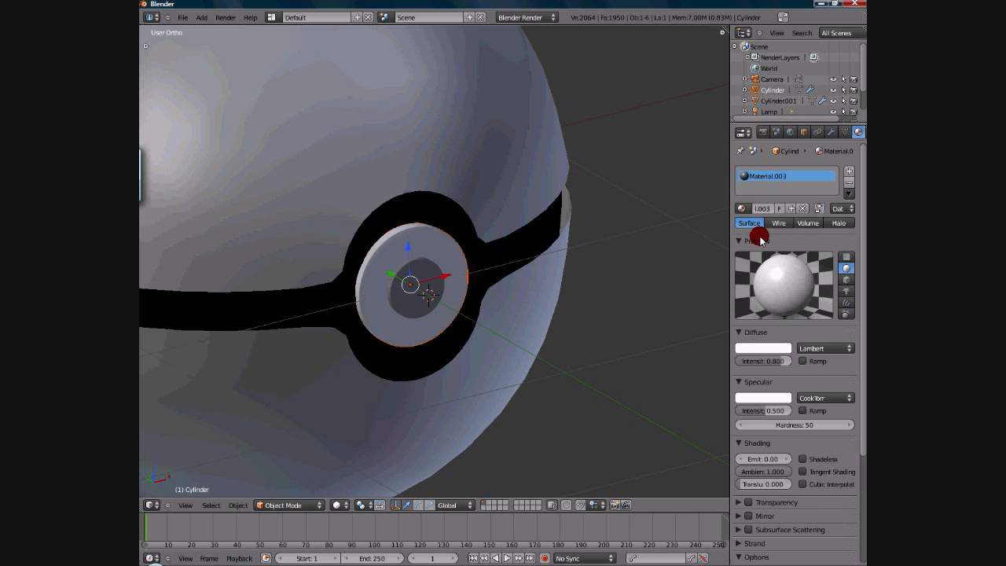
Select the ball's shell and open its mesh for editing in front view with nothing selected
{"action": "middle_click_drag", "start_coordinate": [692, 333], "coordinate": [472, 300]}
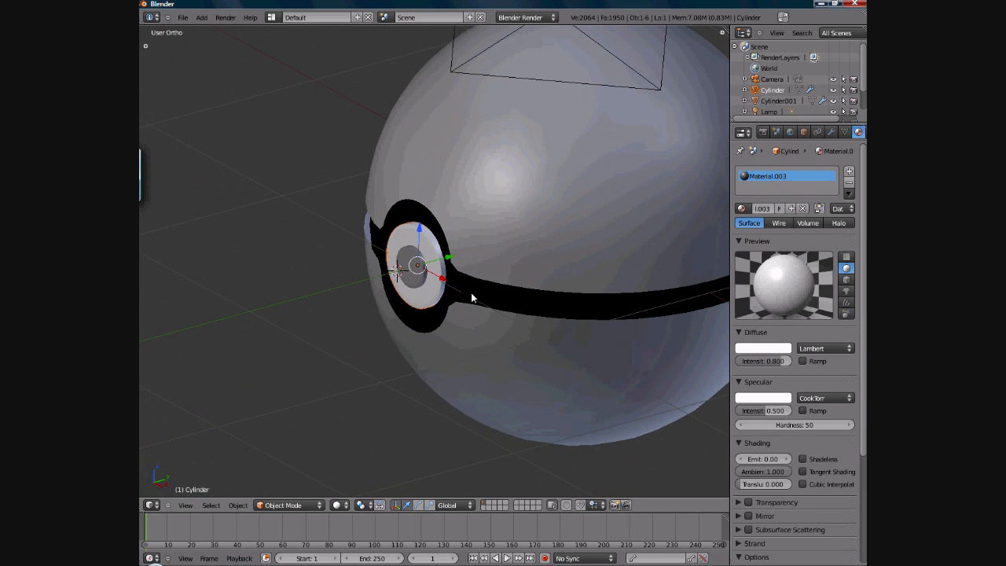
{"action": "right_click_drag", "start_coordinate": [507, 257], "coordinate": [559, 293]}
{"action": "right_click", "coordinate": [541, 272]}
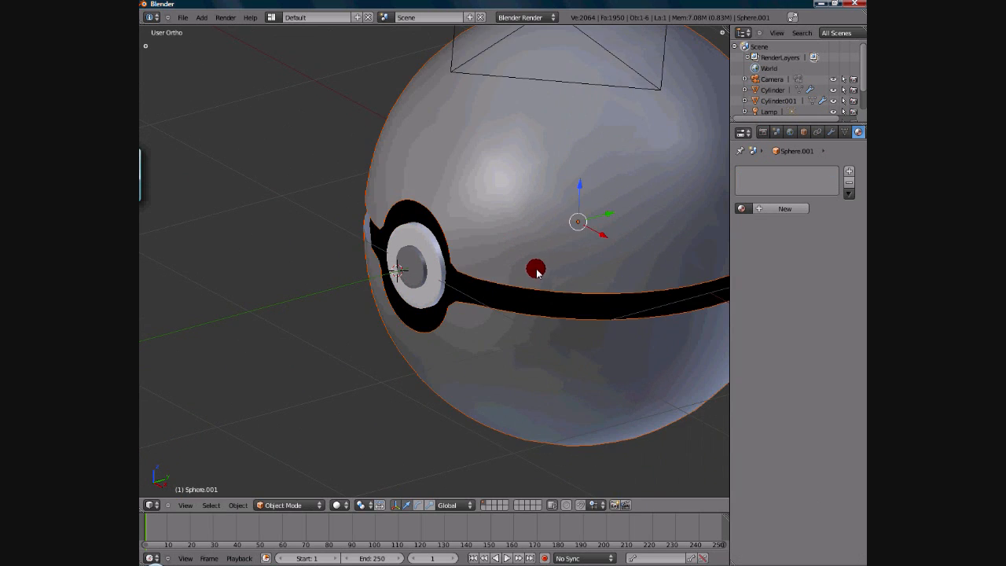
{"action": "scroll", "coordinate": [472, 322], "scroll_direction": "down", "scroll_amount": 3}
{"action": "middle_click_drag", "start_coordinate": [469, 326], "coordinate": [465, 180]}
{"action": "middle_click_drag", "start_coordinate": [490, 283], "coordinate": [602, 372]}
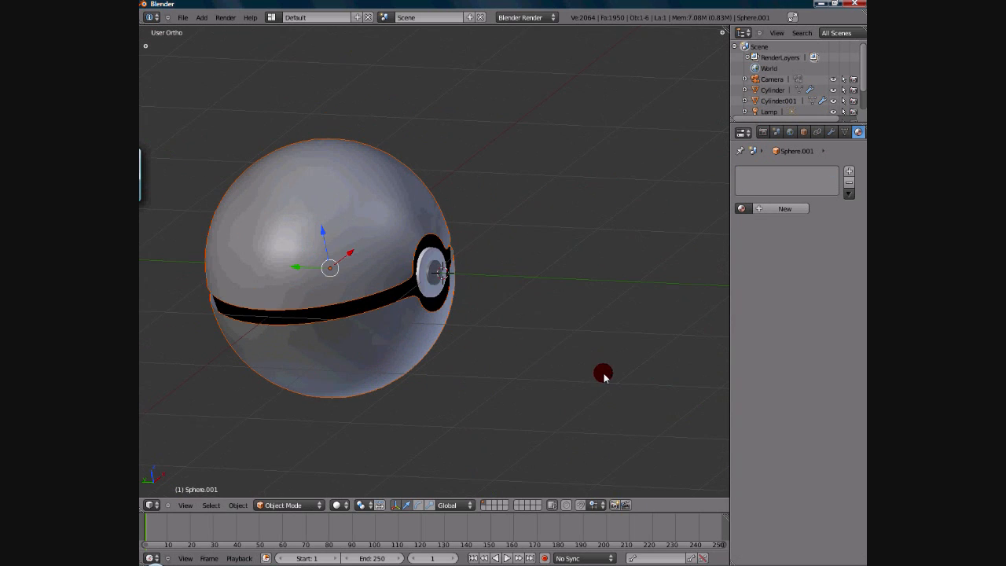
{"action": "middle_click_drag", "start_coordinate": [528, 299], "coordinate": [489, 305]}
{"action": "scroll", "coordinate": [489, 306], "scroll_direction": "up", "scroll_amount": 2}
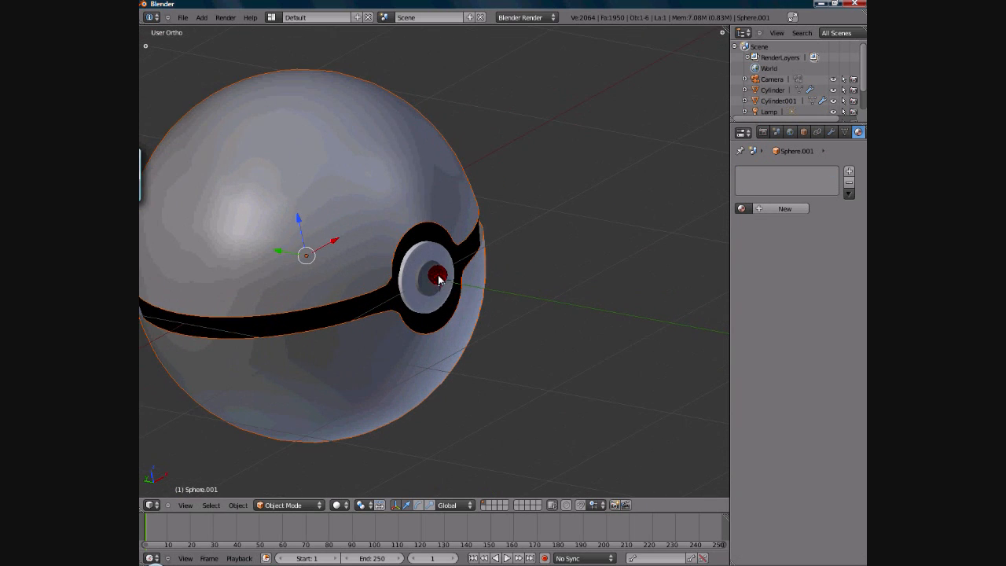
{"action": "middle_click_drag", "start_coordinate": [440, 274], "coordinate": [445, 314], "text": "shift"}
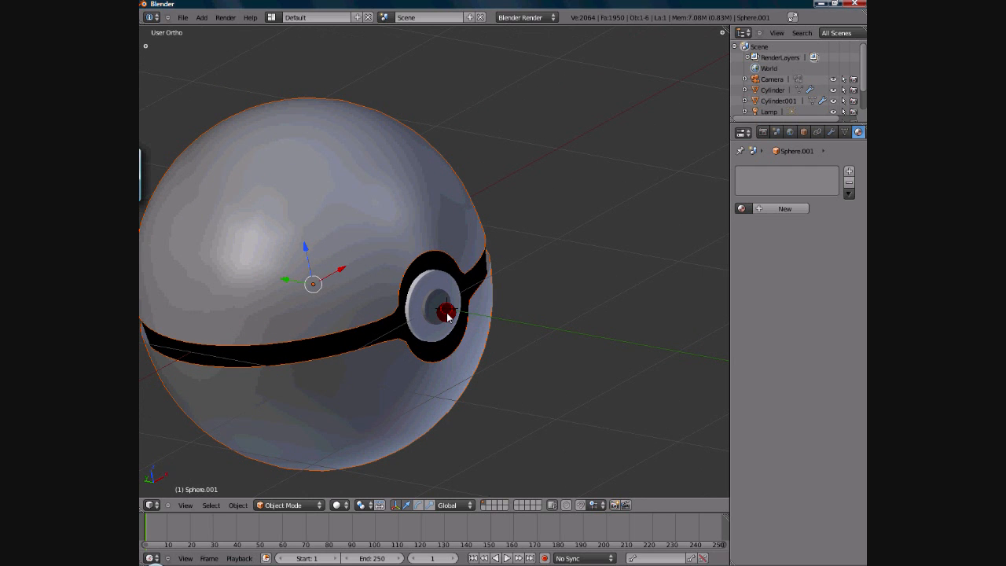
{"action": "key", "text": "KP_1"}
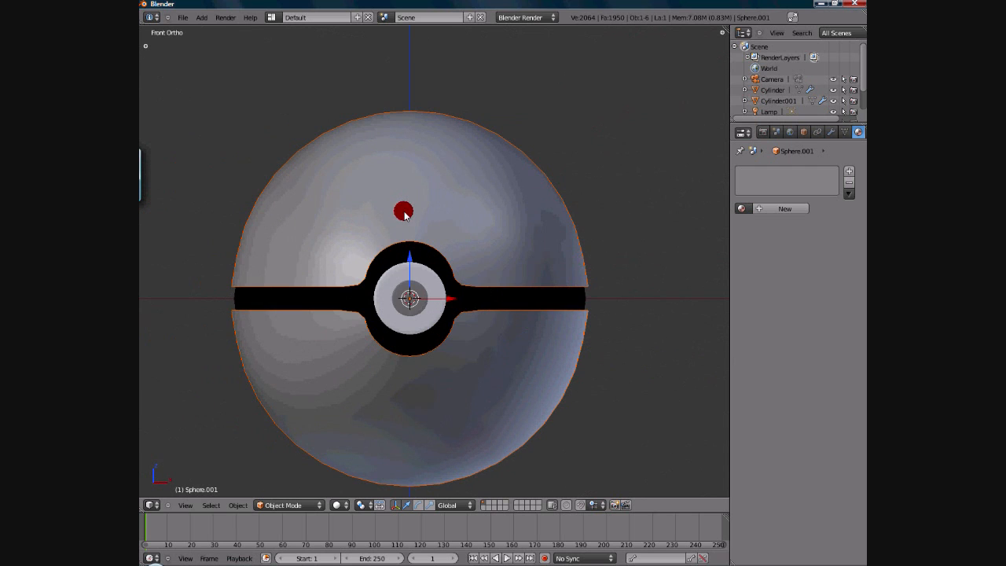
{"action": "scroll", "coordinate": [404, 214], "scroll_direction": "up", "scroll_amount": 3}
{"action": "middle_click_drag", "start_coordinate": [388, 226], "coordinate": [403, 249], "text": "shift"}
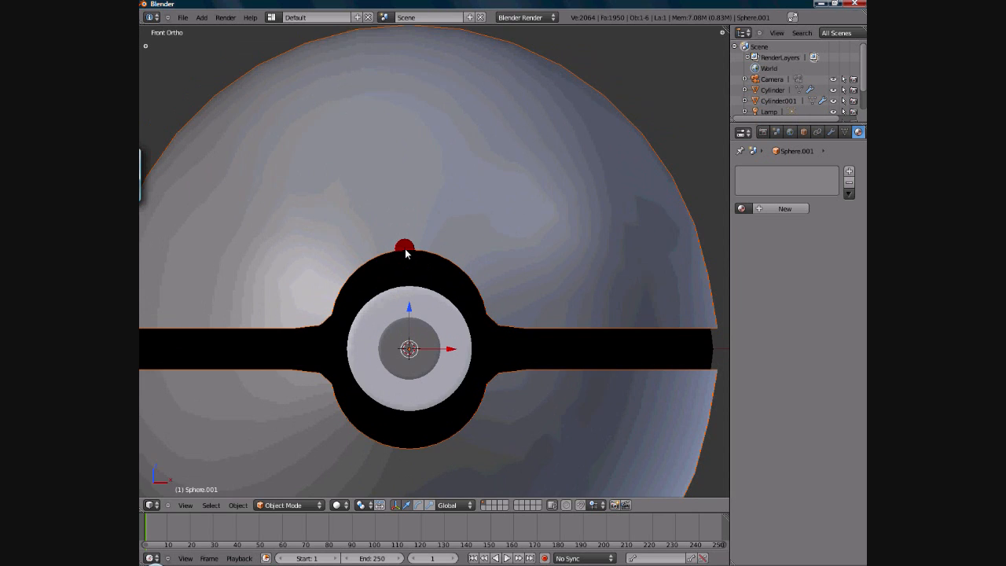
{"action": "scroll", "coordinate": [405, 248], "scroll_direction": "down", "scroll_amount": 3}
{"action": "key", "text": "Tab"}
{"action": "scroll", "coordinate": [404, 250], "scroll_direction": "up", "scroll_amount": 3}
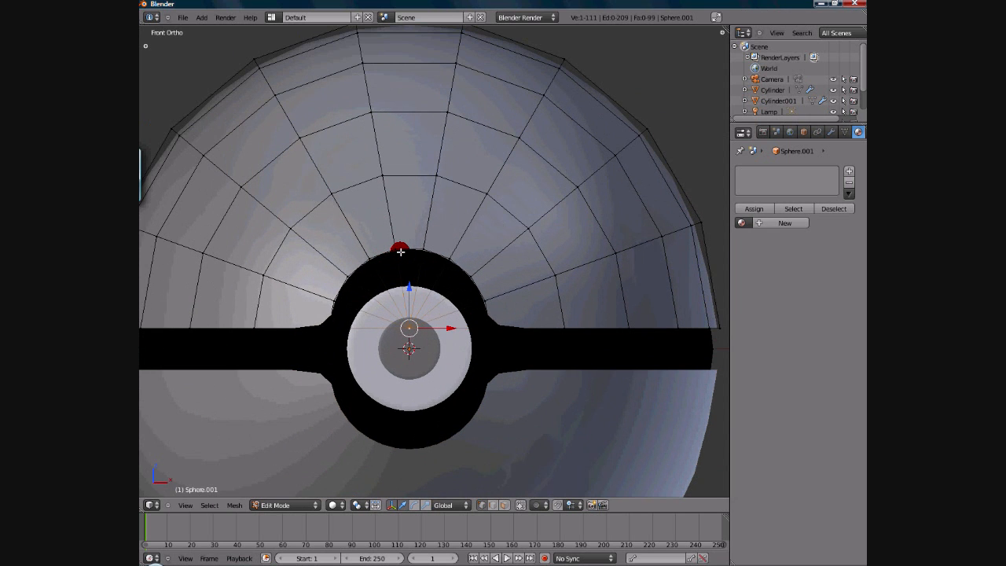
{"action": "key", "text": "a"}
Try to add an edge loop around the upper shell's button cutout, close to its rim, and undo it
{"action": "key", "text": "ctrl+r"}
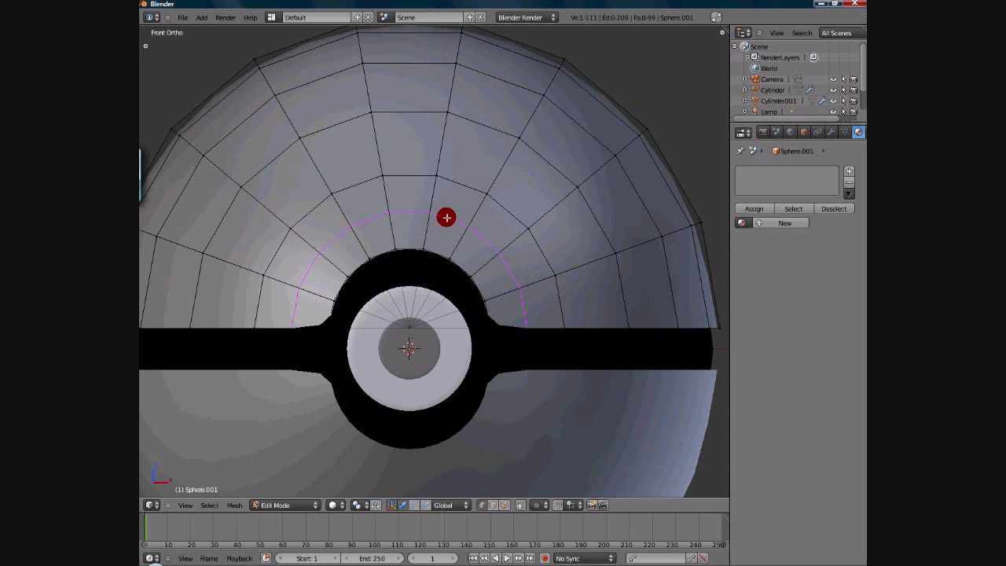
{"action": "left_click", "coordinate": [393, 210]}
{"action": "left_click", "coordinate": [402, 235]}
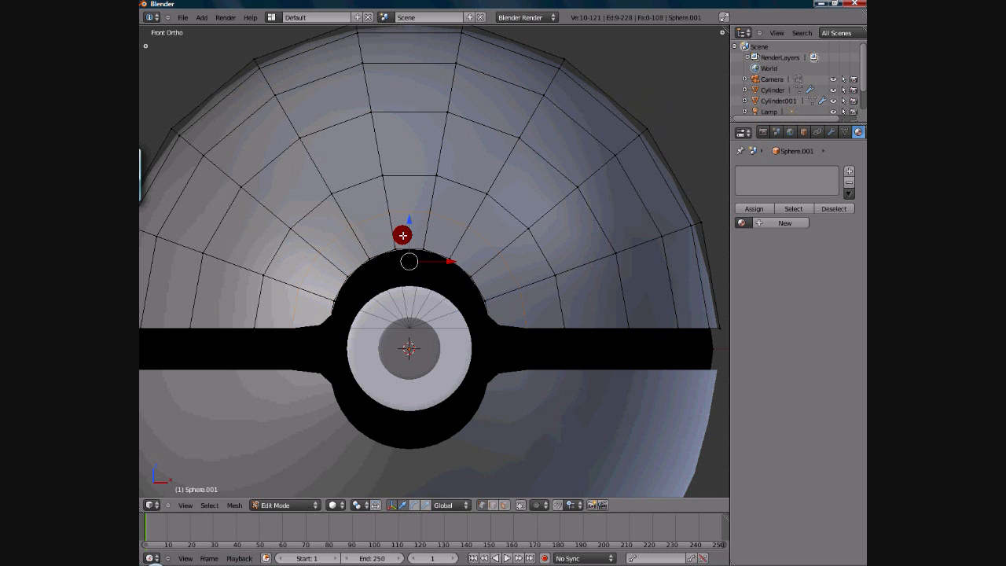
{"action": "key", "text": "ctrl+z"}
Insert an edge loop around the upper shell's button cutout and slide it tight against the rim
{"action": "scroll", "coordinate": [406, 229], "scroll_direction": "down", "scroll_amount": 1}
{"action": "mouse_move", "coordinate": [469, 287]}
{"action": "middle_mouse_down"}
{"action": "mouse_move", "coordinate": [393, 302]}
{"action": "mouse_move", "coordinate": [447, 309]}
{"action": "mouse_move", "coordinate": [411, 294]}
{"action": "mouse_move", "coordinate": [481, 294]}
{"action": "middle_mouse_up"}
{"action": "scroll", "coordinate": [485, 294], "scroll_direction": "down", "scroll_amount": 4}
{"action": "scroll", "coordinate": [332, 306], "scroll_direction": "up", "scroll_amount": 4}
{"action": "middle_click_drag", "start_coordinate": [332, 306], "coordinate": [421, 309]}
{"action": "scroll", "coordinate": [411, 312], "scroll_direction": "down", "scroll_amount": 3}
{"action": "scroll", "coordinate": [421, 308], "scroll_direction": "up", "scroll_amount": 3}
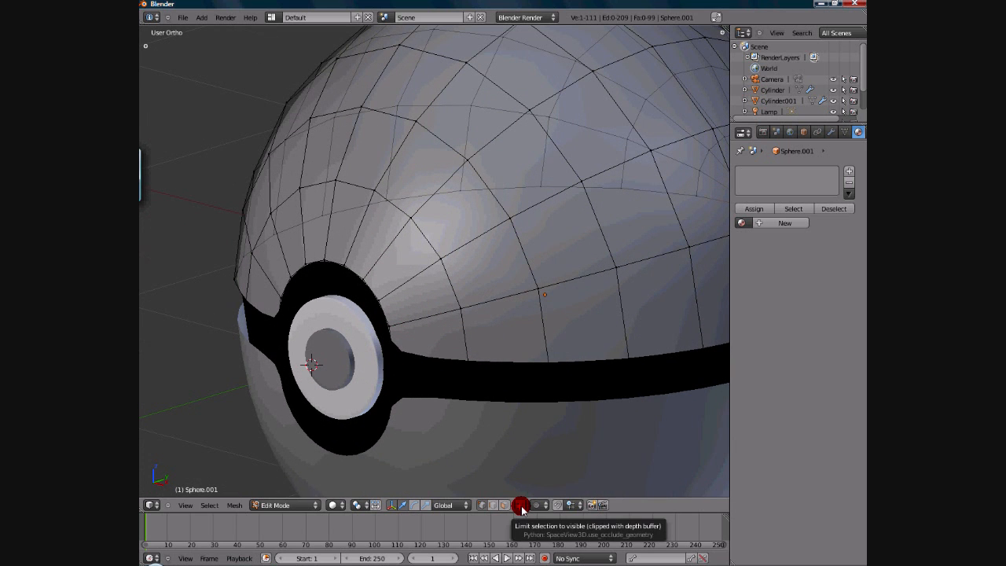
{"action": "scroll", "coordinate": [438, 339], "scroll_direction": "down", "scroll_amount": 2}
{"action": "mouse_move", "coordinate": [434, 339]}
{"action": "middle_mouse_down"}
{"action": "mouse_move", "coordinate": [525, 330]}
{"action": "mouse_move", "coordinate": [436, 335]}
{"action": "middle_mouse_up"}
{"action": "scroll", "coordinate": [437, 339], "scroll_direction": "up", "scroll_amount": 3}
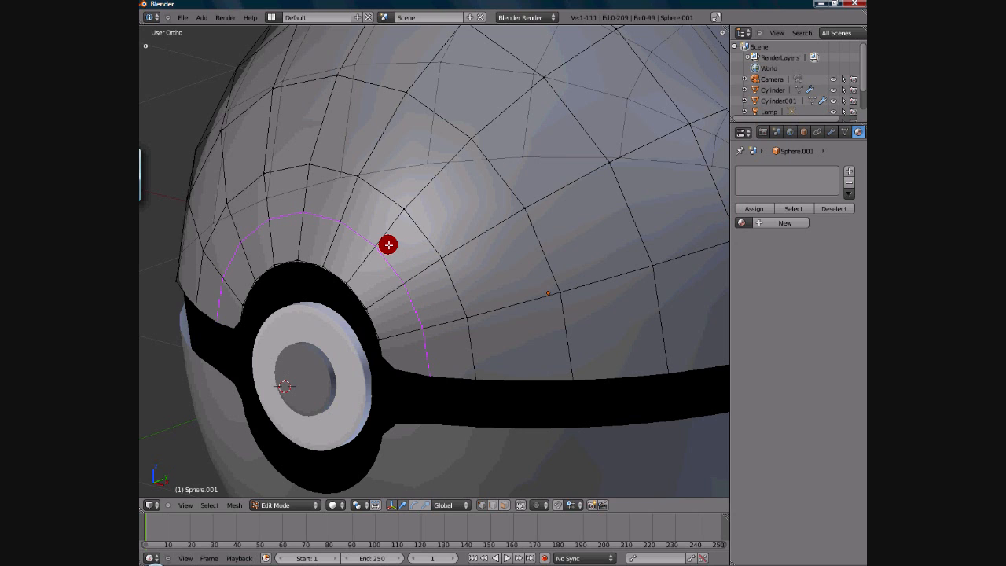
{"action": "left_click", "coordinate": [389, 244]}
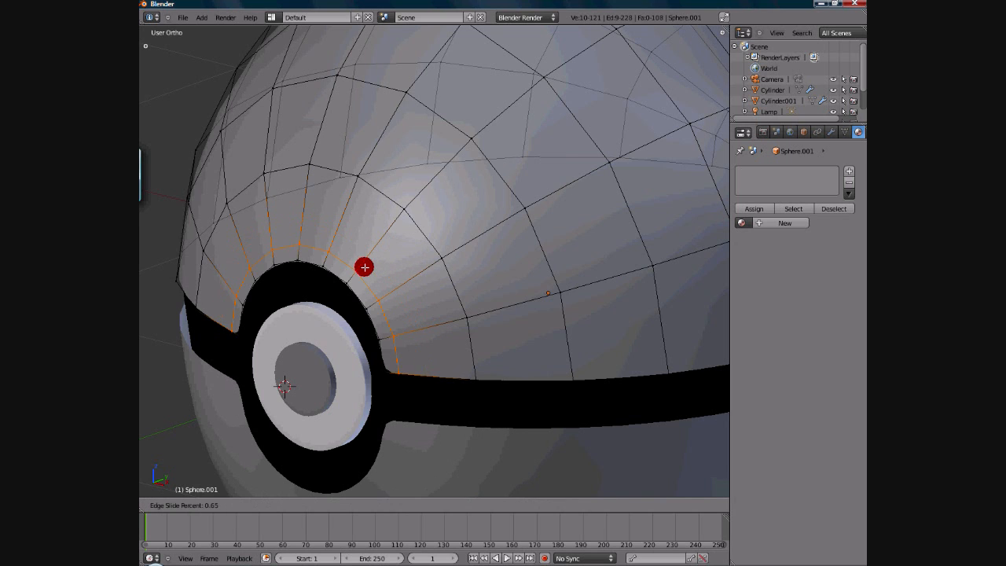
{"action": "left_click", "coordinate": [373, 270]}
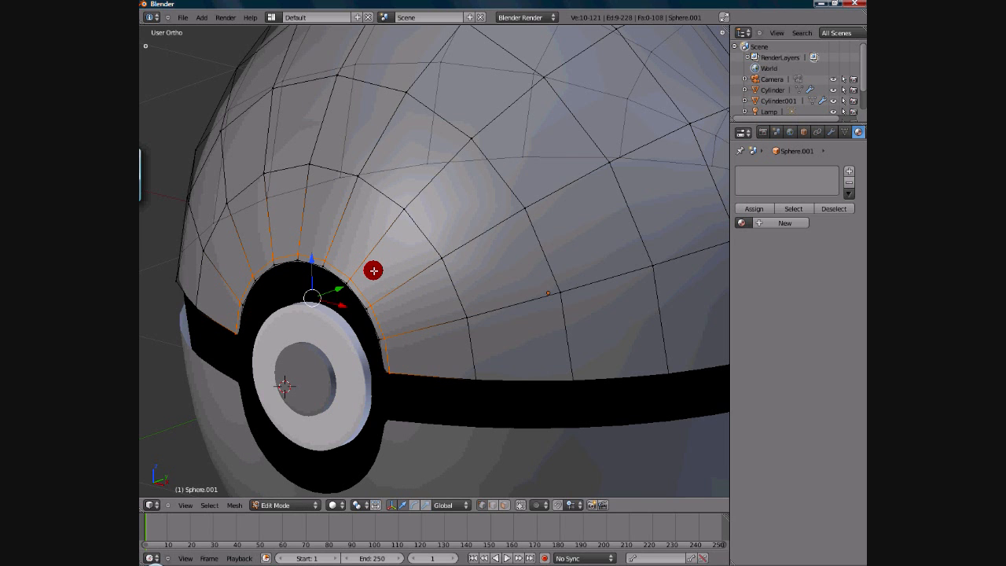
Leave mesh editing and examine the shading around the button cutout's rim
{"action": "key", "text": "Tab"}
{"action": "scroll", "coordinate": [374, 270], "scroll_direction": "down", "scroll_amount": 3}
{"action": "middle_click_drag", "start_coordinate": [373, 271], "coordinate": [456, 263]}
{"action": "scroll", "coordinate": [442, 283], "scroll_direction": "up", "scroll_amount": 4}
{"action": "scroll", "coordinate": [364, 352], "scroll_direction": "down", "scroll_amount": 3}
{"action": "middle_click_drag", "start_coordinate": [367, 331], "coordinate": [383, 370]}
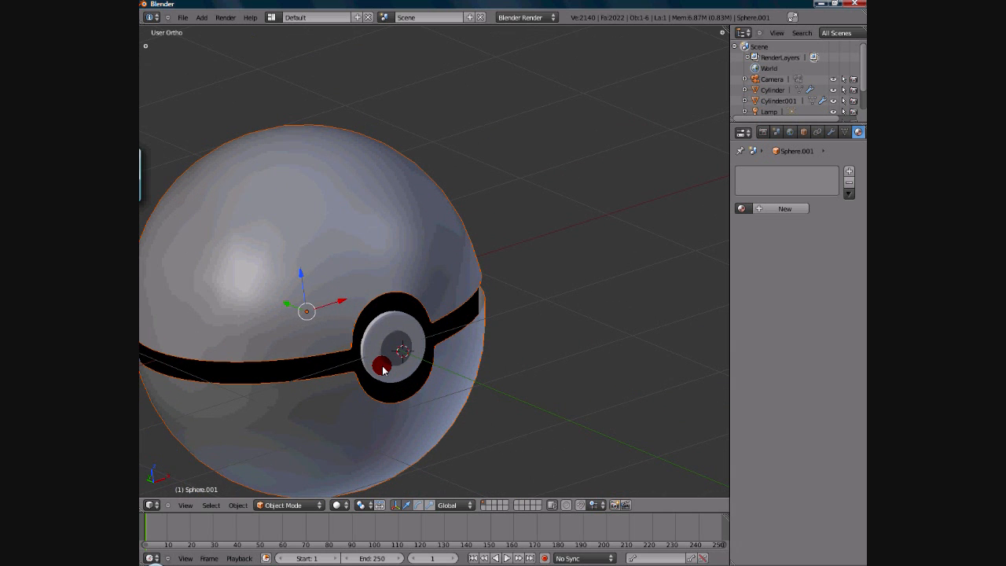
In front view, add an edge loop along the upper shell's bottom edge left of the button, slid close to that edge
{"action": "key", "text": "KP_1"}
{"action": "scroll", "coordinate": [383, 370], "scroll_direction": "up", "scroll_amount": 2}
{"action": "middle_click_drag", "start_coordinate": [382, 368], "coordinate": [468, 328], "text": "shift"}
{"action": "key", "text": "Tab"}
{"action": "scroll", "coordinate": [479, 304], "scroll_direction": "up", "scroll_amount": 1}
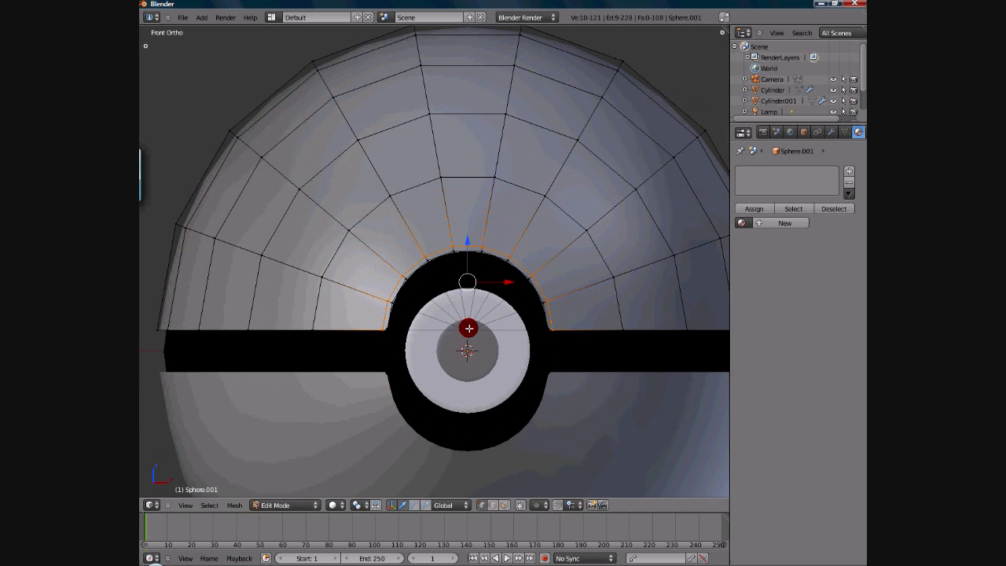
{"action": "key", "text": "a"}
{"action": "key", "text": "ctrl+r"}
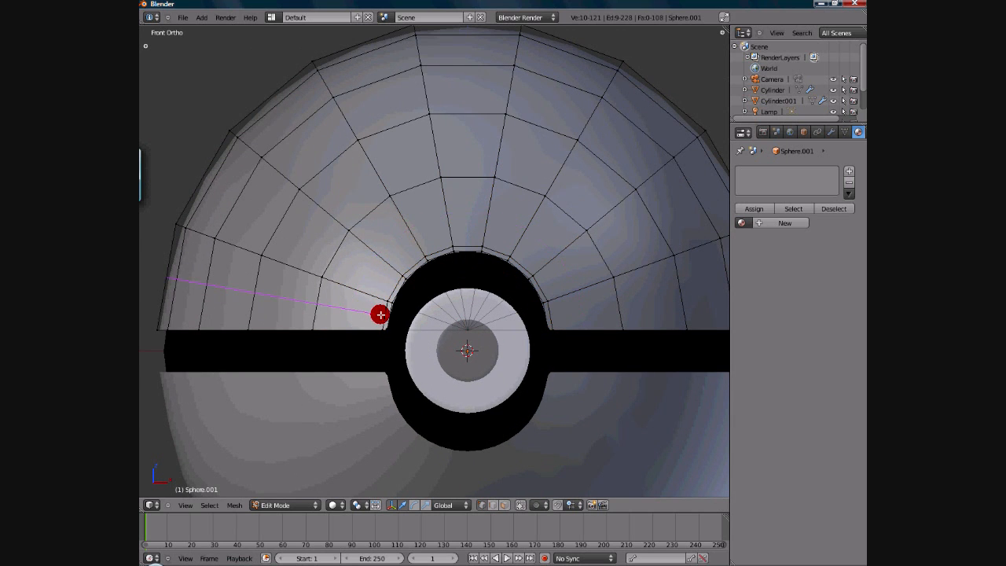
{"action": "left_click", "coordinate": [378, 313]}
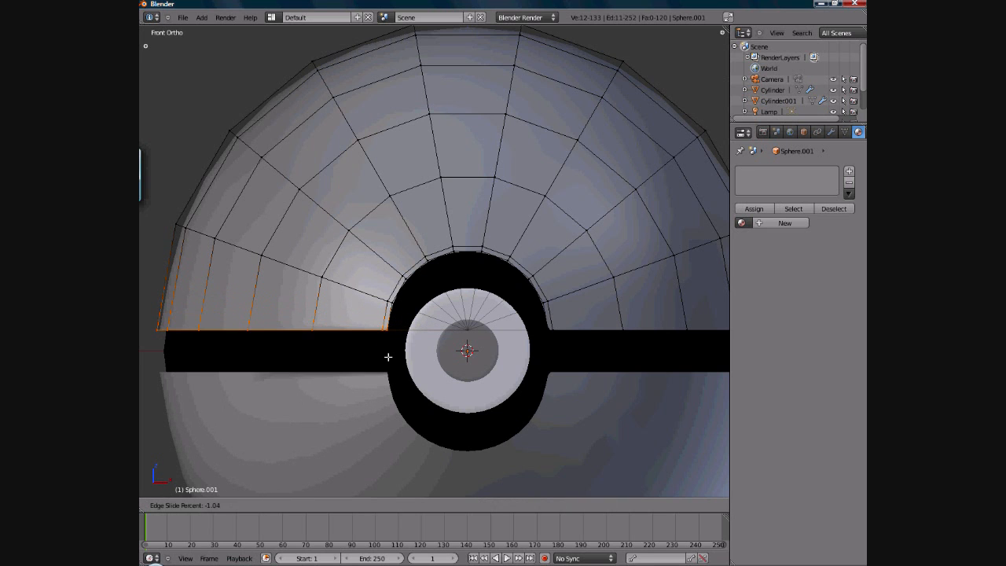
{"action": "left_click", "coordinate": [388, 340]}
{"action": "scroll", "coordinate": [378, 331], "scroll_direction": "down", "scroll_amount": 2}
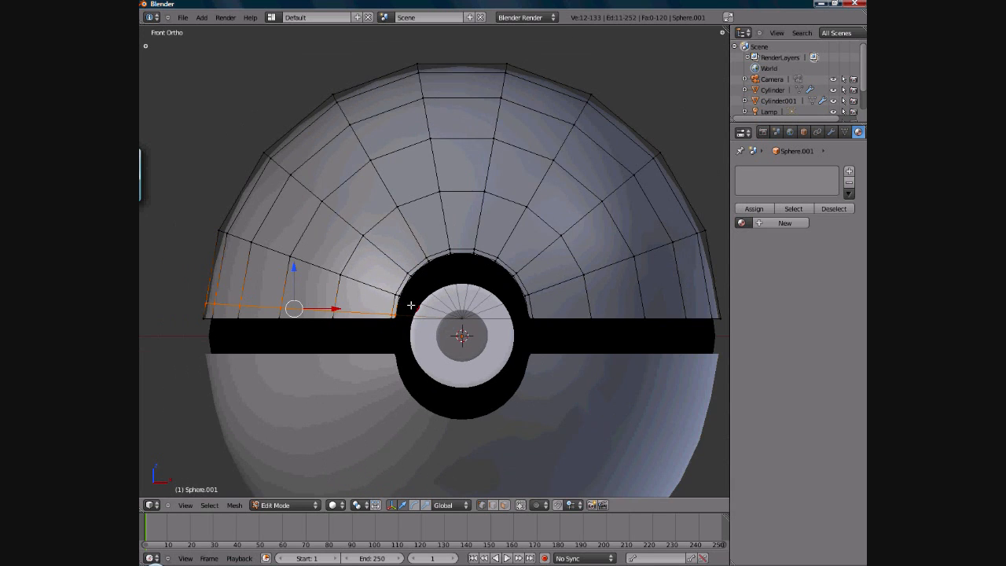
Add a matching edge loop right of the button, slid about 0.73 towards the shell's bottom edge, and finish editing the mesh
{"action": "key", "text": "ctrl+r"}
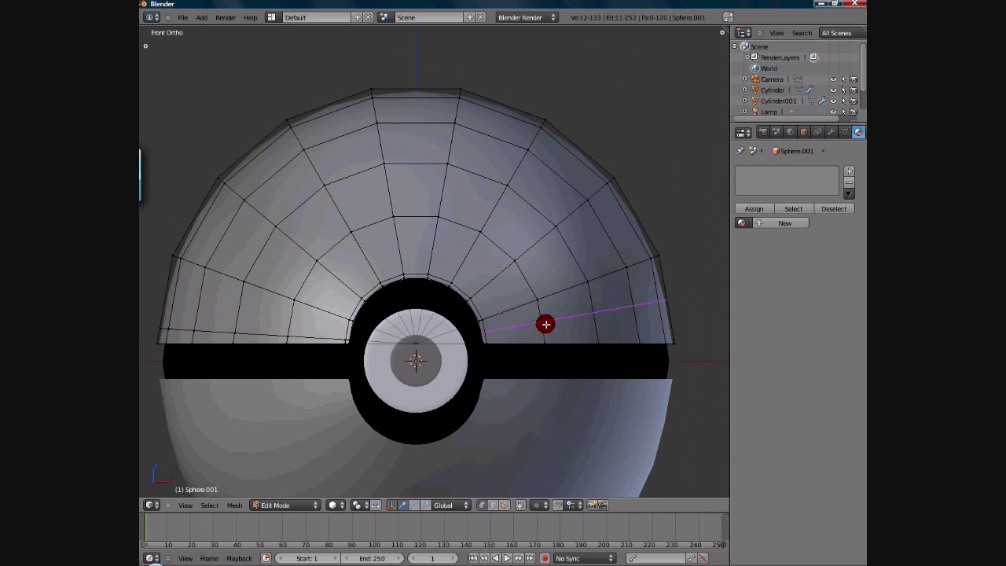
{"action": "left_click", "coordinate": [548, 326]}
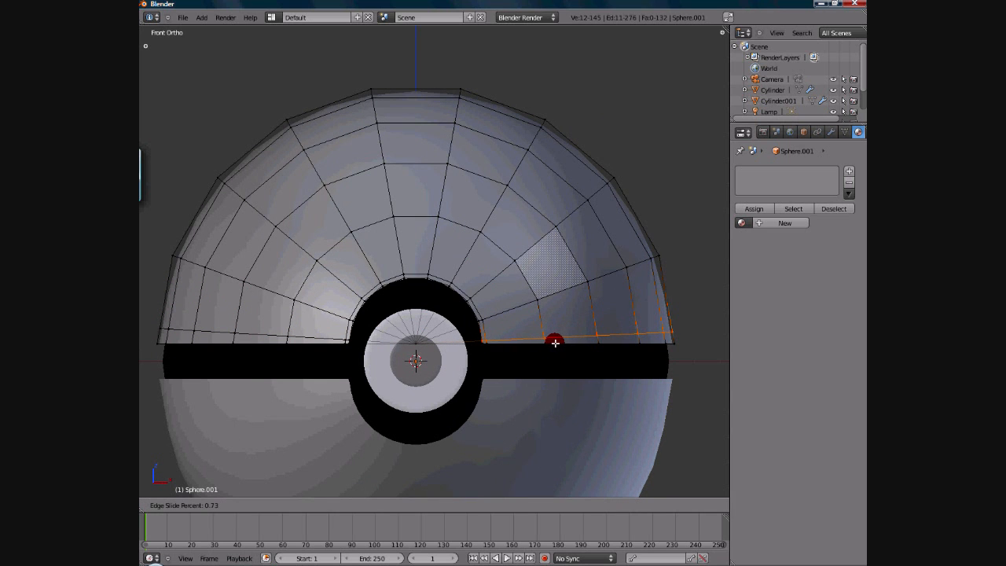
{"action": "left_click", "coordinate": [555, 343]}
{"action": "key", "text": "Tab"}
Examine the sharpened shell edges along the black band and where the band meets the ball's outline
{"action": "scroll", "coordinate": [508, 314], "scroll_direction": "down", "scroll_amount": 4}
{"action": "middle_click_drag", "start_coordinate": [474, 324], "coordinate": [445, 237]}
{"action": "scroll", "coordinate": [466, 250], "scroll_direction": "up", "scroll_amount": 2}
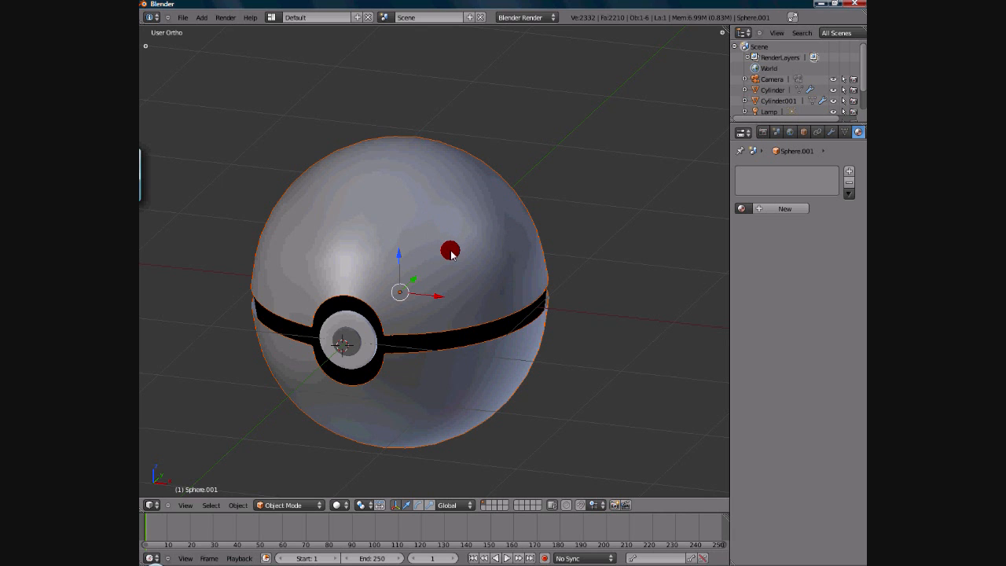
{"action": "middle_click_drag", "start_coordinate": [509, 338], "coordinate": [478, 363]}
{"action": "scroll", "coordinate": [312, 302], "scroll_direction": "up", "scroll_amount": 2}
{"action": "middle_click_drag", "start_coordinate": [313, 301], "coordinate": [448, 266], "text": "shift"}
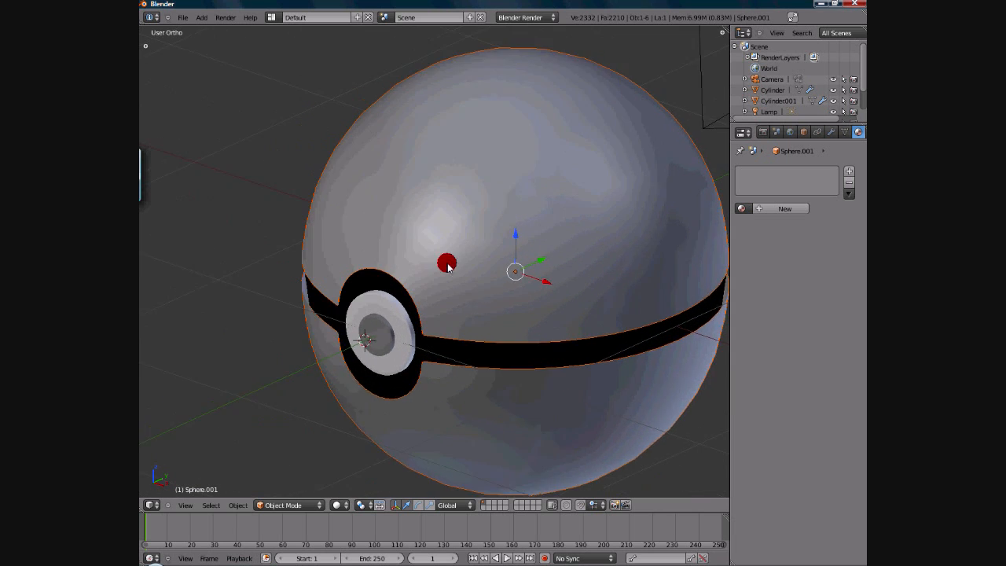
{"action": "scroll", "coordinate": [424, 279], "scroll_direction": "up", "scroll_amount": 6}
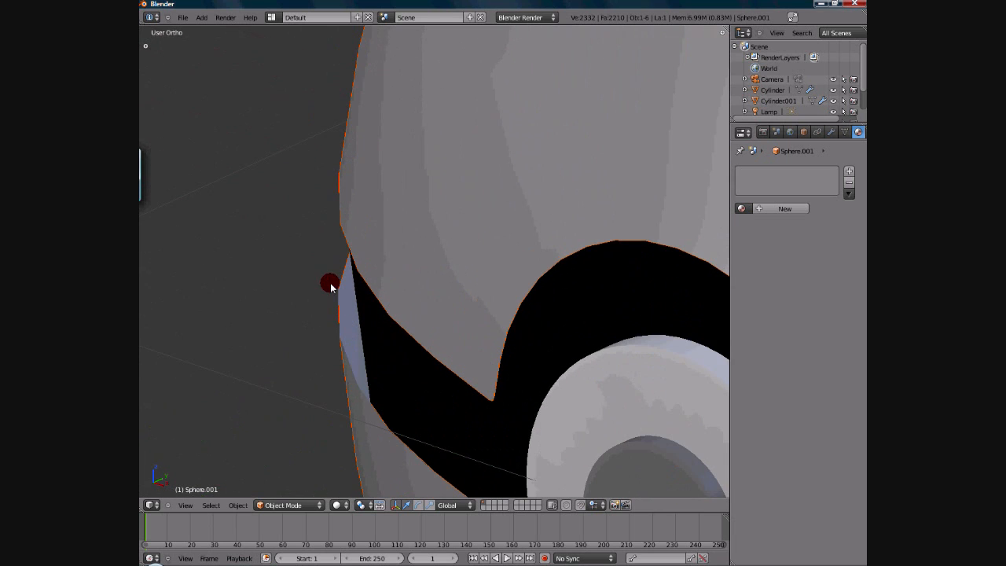
{"action": "scroll", "coordinate": [364, 254], "scroll_direction": "down", "scroll_amount": 2}
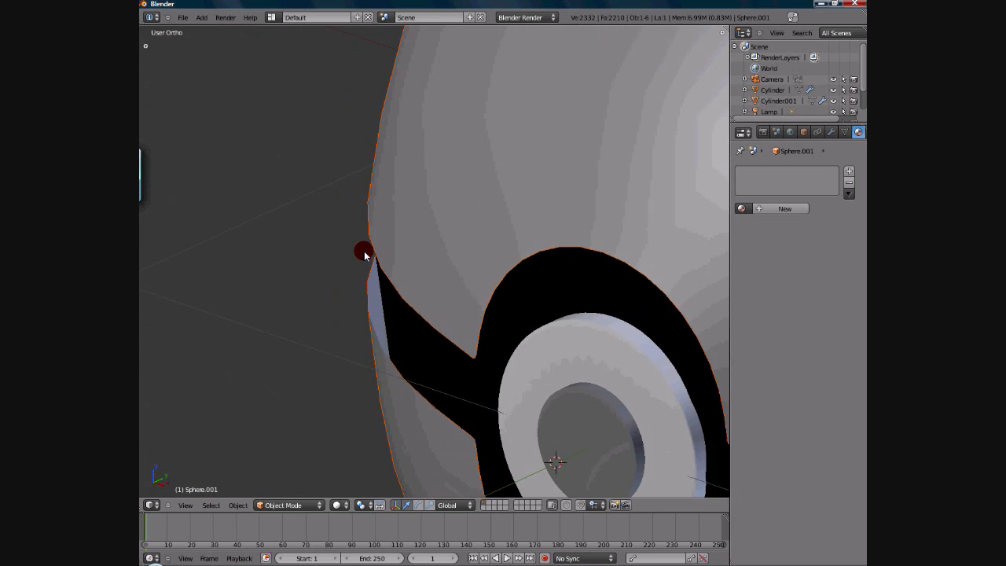
Inspect the gap between the two shells at the ball's outline beside the button, and return to the whole ball
{"action": "scroll", "coordinate": [426, 333], "scroll_direction": "down", "scroll_amount": 7}
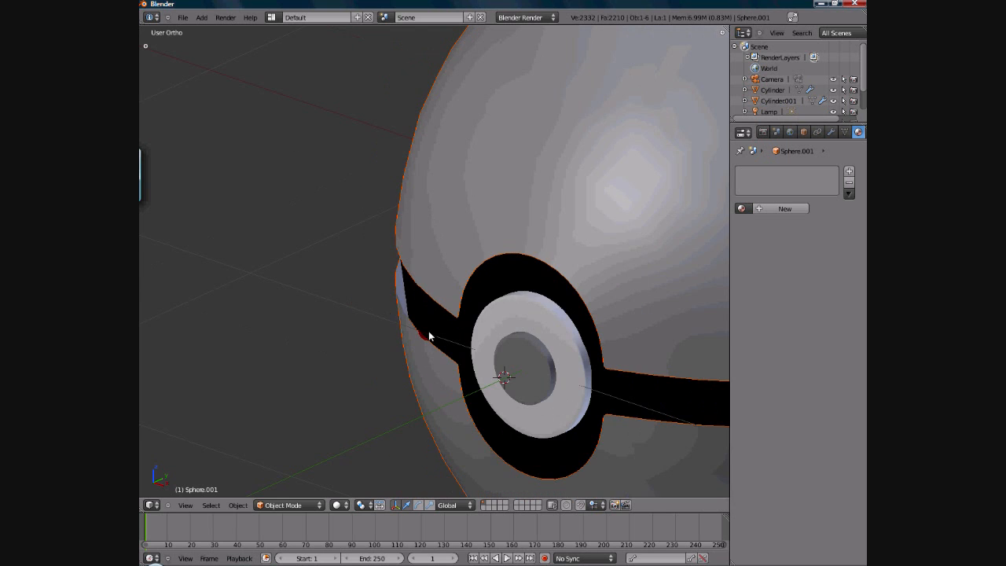
{"action": "scroll", "coordinate": [431, 340], "scroll_direction": "up", "scroll_amount": 6}
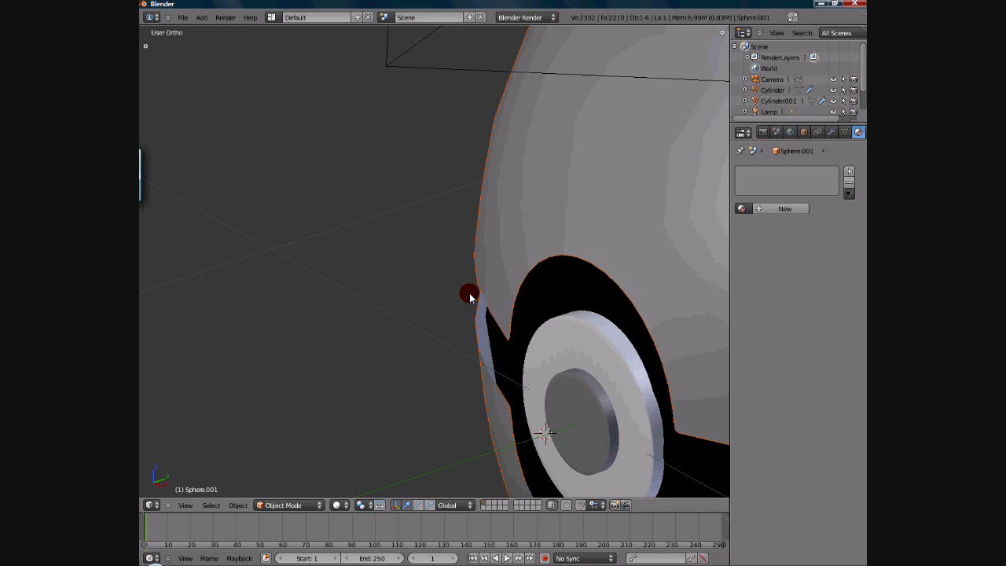
{"action": "scroll", "coordinate": [469, 295], "scroll_direction": "down", "scroll_amount": 2}
{"action": "middle_click_drag", "start_coordinate": [508, 269], "coordinate": [513, 191]}
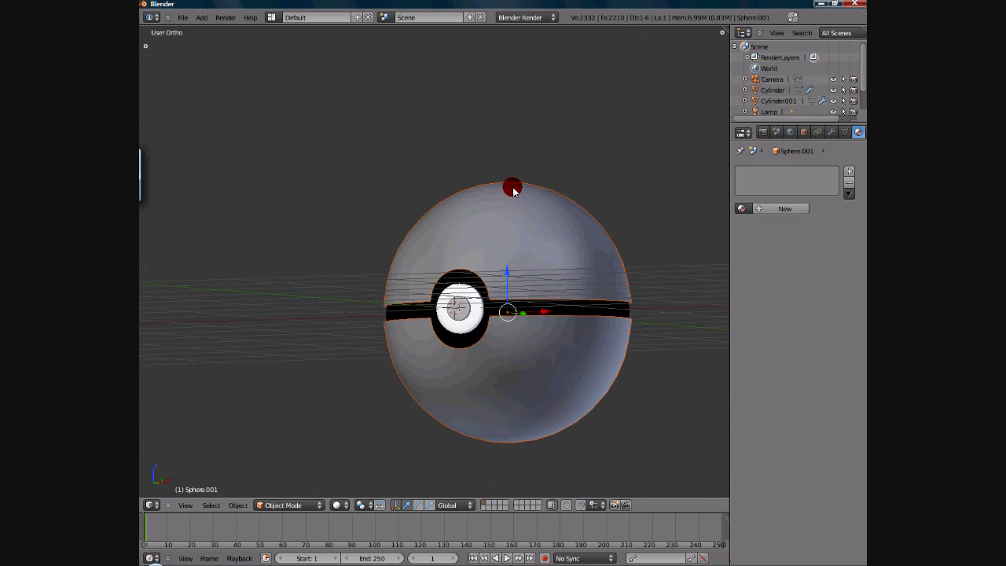
In camera view, move the camera along its local Z axis until the ball fills most of the frame, and reselect the shell
{"action": "key", "text": "KP_0"}
{"action": "right_click", "coordinate": [573, 247]}
{"action": "key", "text": "g"}
{"action": "key", "text": "z"}
{"action": "key", "text": "z"}
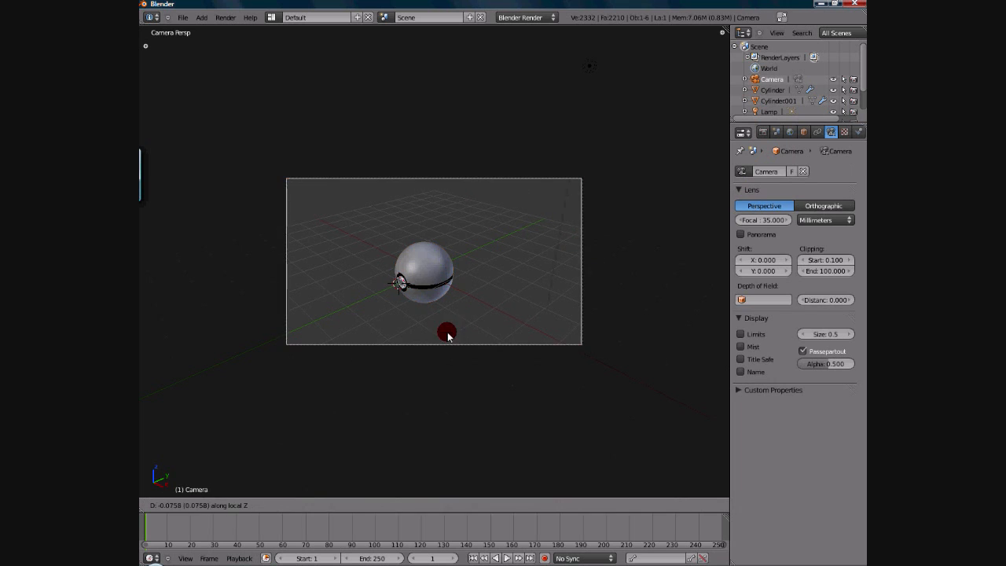
{"action": "key", "text": "z"}
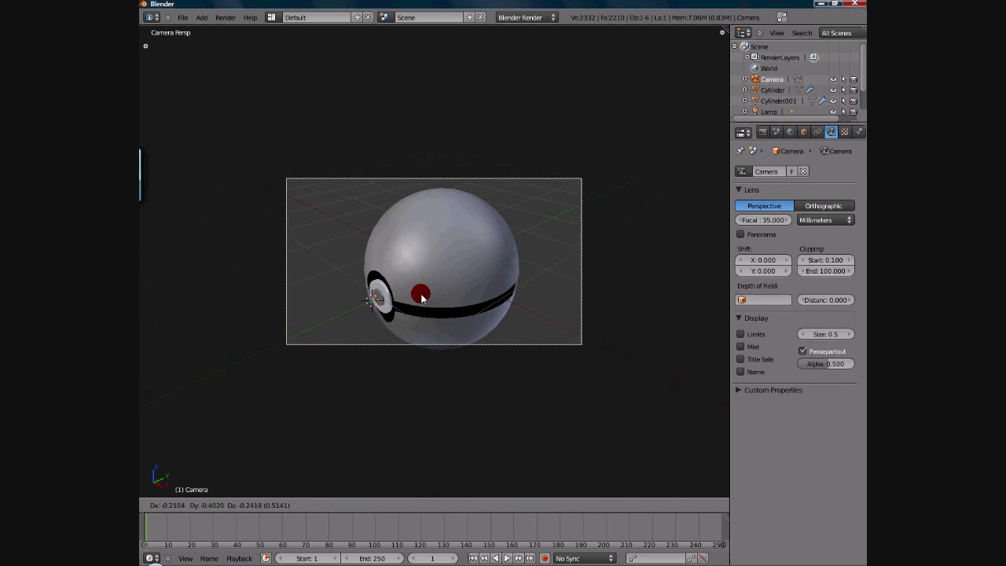
{"action": "key", "text": "z"}
{"action": "key", "text": "z"}
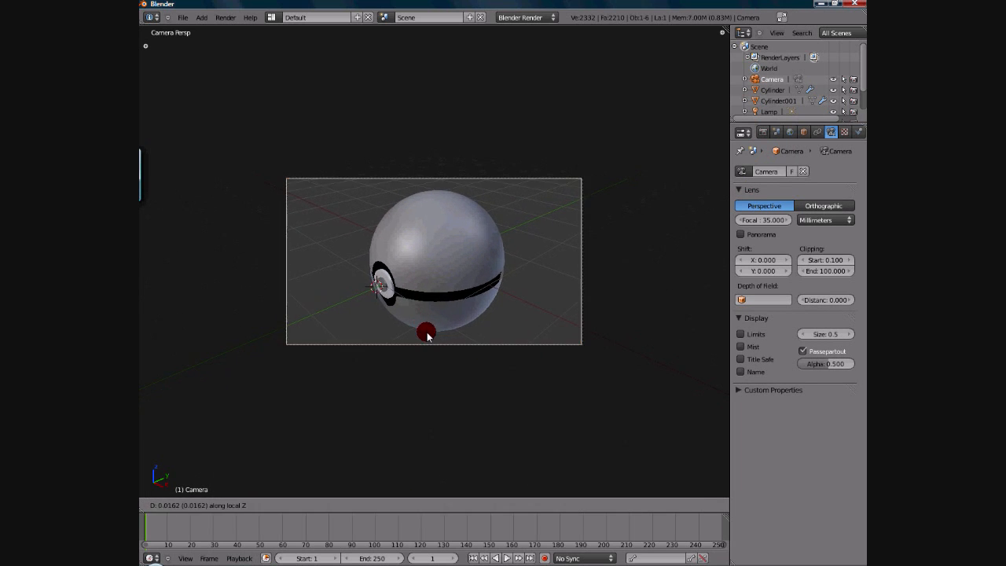
{"action": "left_click", "coordinate": [427, 335]}
{"action": "key", "text": "Home"}
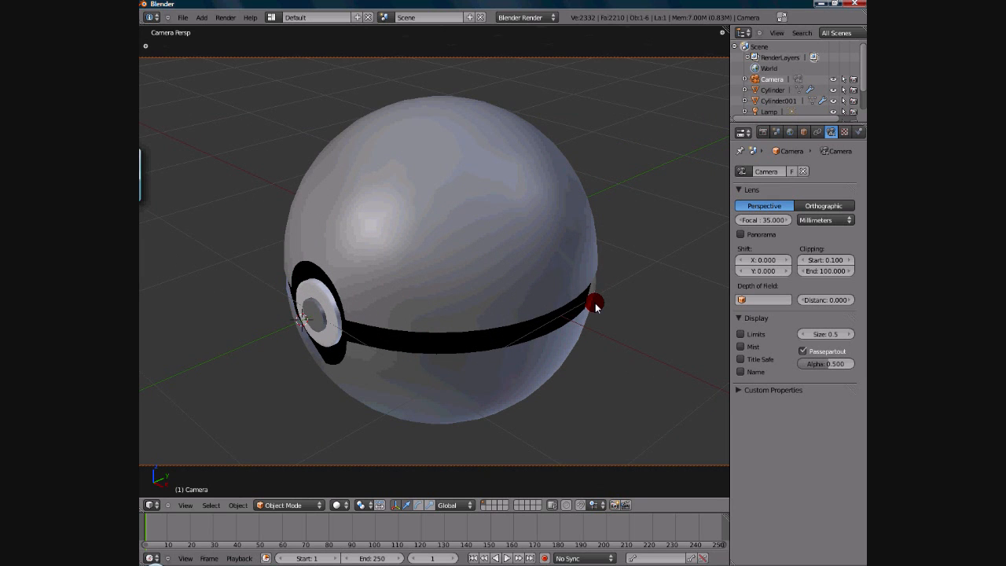
{"action": "right_click", "coordinate": [519, 212]}
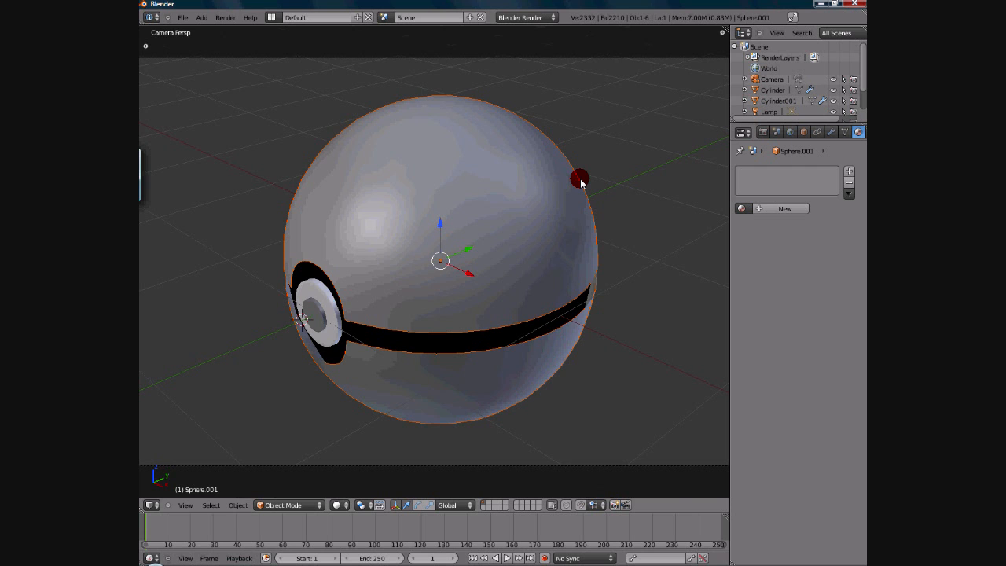
Examine the whole ball in perspective, from the front and from an angled view around the button
{"action": "scroll", "coordinate": [580, 180], "scroll_direction": "down", "scroll_amount": 4}
{"action": "scroll", "coordinate": [580, 179], "scroll_direction": "up", "scroll_amount": 1}
{"action": "middle_click_drag", "start_coordinate": [580, 179], "coordinate": [528, 202]}
{"action": "scroll", "coordinate": [526, 204], "scroll_direction": "up", "scroll_amount": 1}
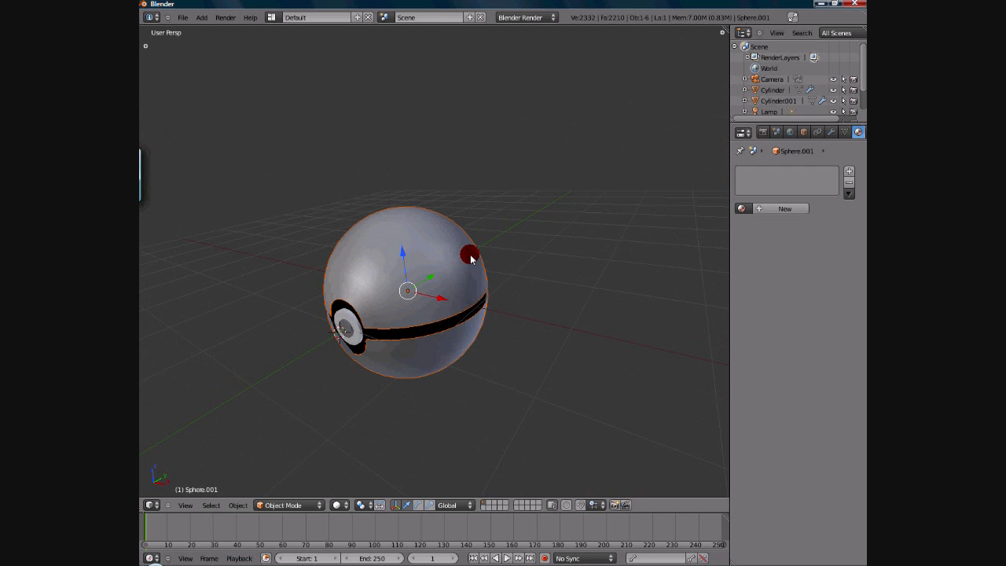
{"action": "key", "text": "KP_1"}
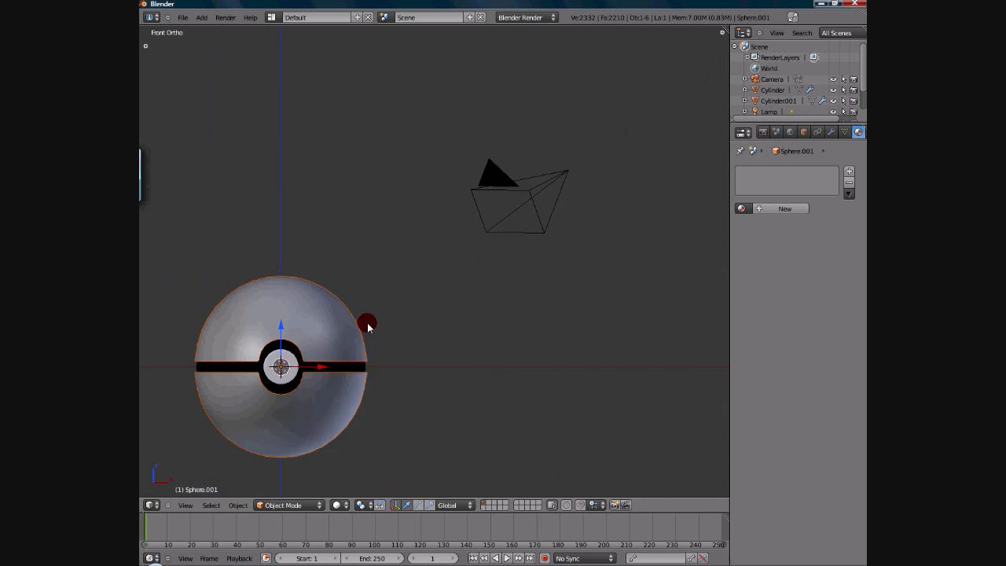
{"action": "scroll", "coordinate": [427, 302], "scroll_direction": "up", "scroll_amount": 4}
{"action": "middle_click_drag", "start_coordinate": [425, 305], "coordinate": [514, 268], "text": "shift"}
{"action": "scroll", "coordinate": [540, 234], "scroll_direction": "down", "scroll_amount": 2}
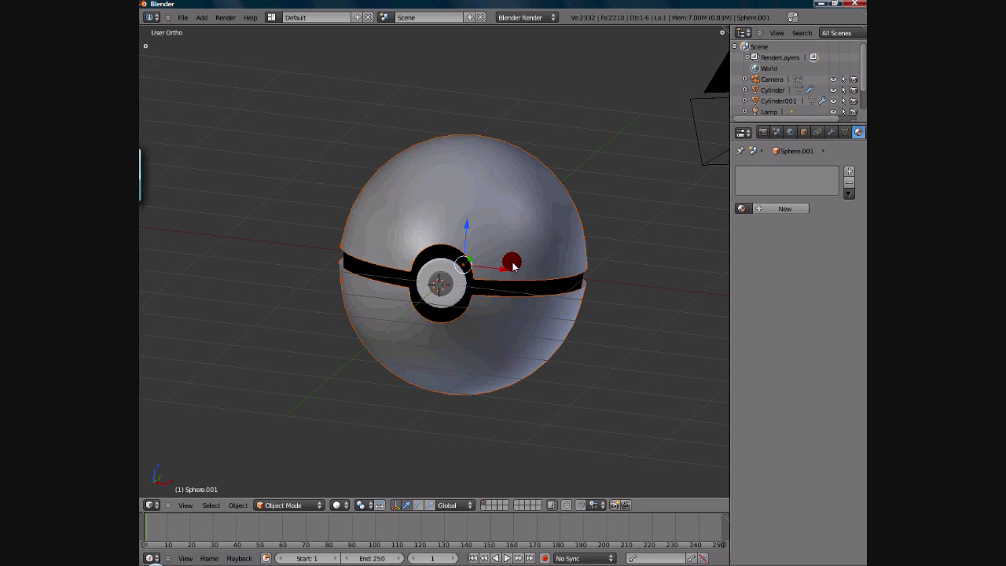
{"action": "scroll", "coordinate": [512, 267], "scroll_direction": "down", "scroll_amount": 1}
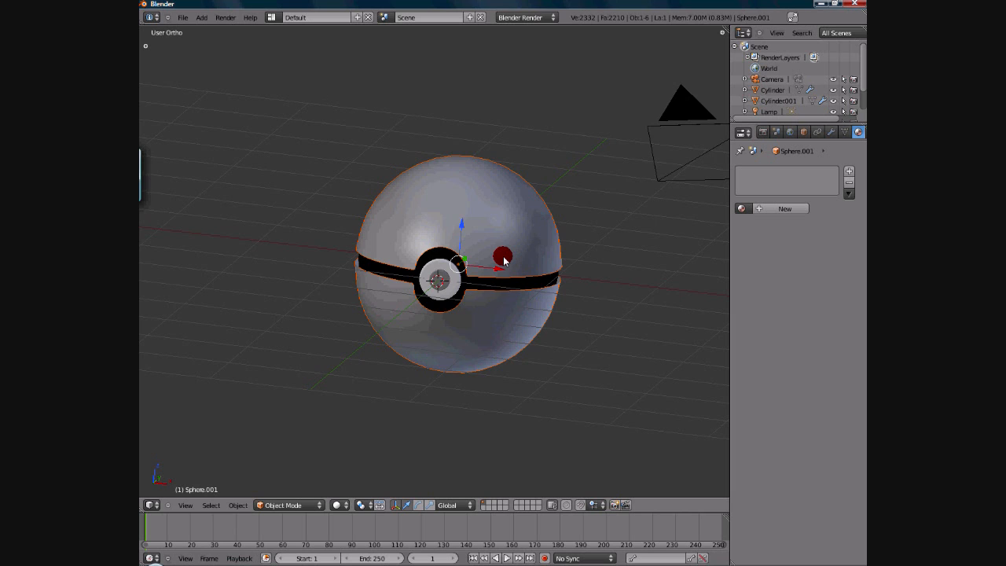
{"action": "scroll", "coordinate": [504, 260], "scroll_direction": "up", "scroll_amount": 3}
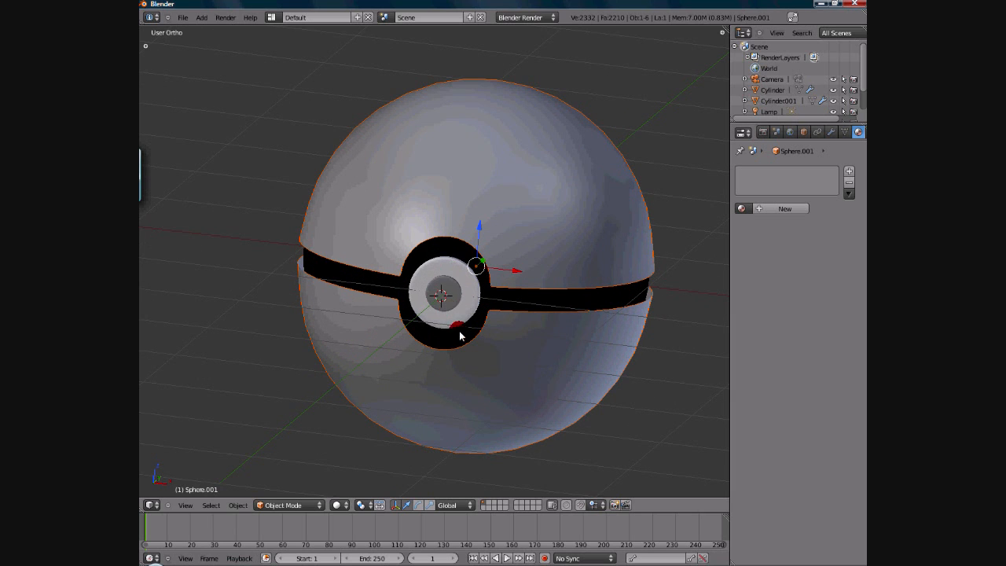
Add a Solidify modifier to the ball's shell
{"action": "left_click", "coordinate": [832, 135]}
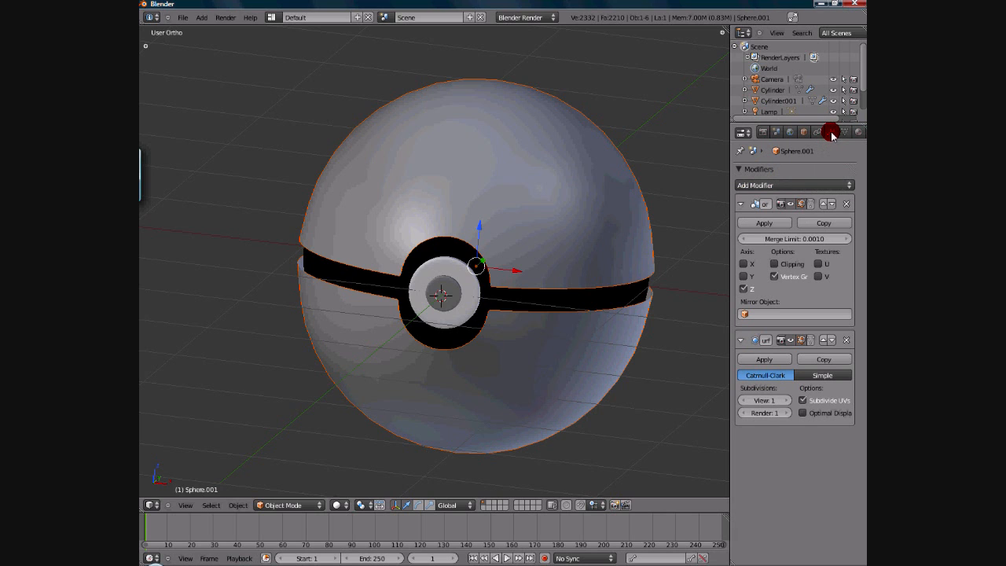
{"action": "left_click", "coordinate": [769, 186]}
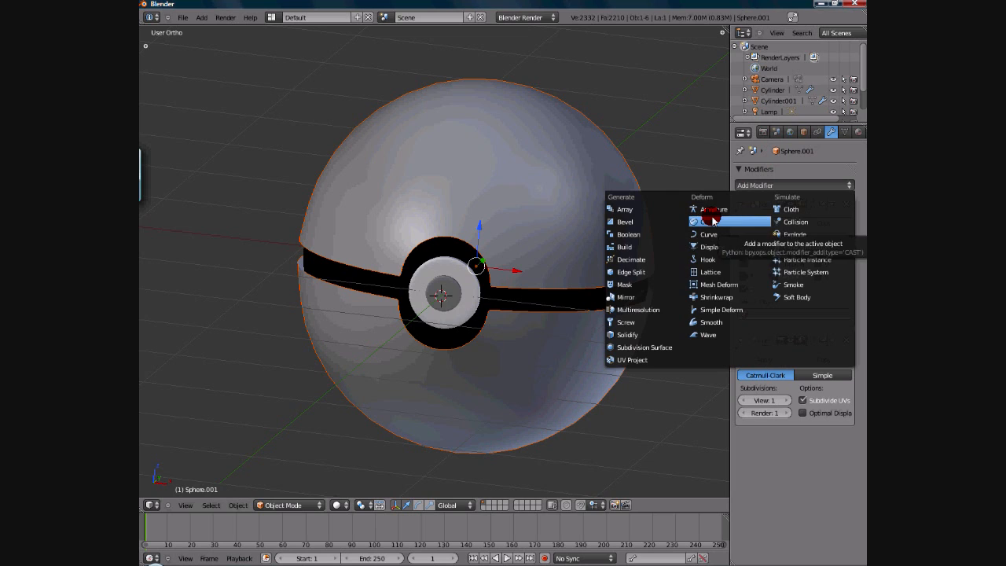
{"action": "left_click", "coordinate": [626, 336]}
Increase the Solidify thickness to 0.0180 while checking the shell's rim along the band and button cutout
{"action": "scroll", "coordinate": [518, 290], "scroll_direction": "up", "scroll_amount": 4}
{"action": "middle_click_drag", "start_coordinate": [519, 290], "coordinate": [450, 305]}
{"action": "scroll", "coordinate": [555, 308], "scroll_direction": "up", "scroll_amount": 1}
{"action": "scroll", "coordinate": [555, 308], "scroll_direction": "up", "scroll_amount": 2}
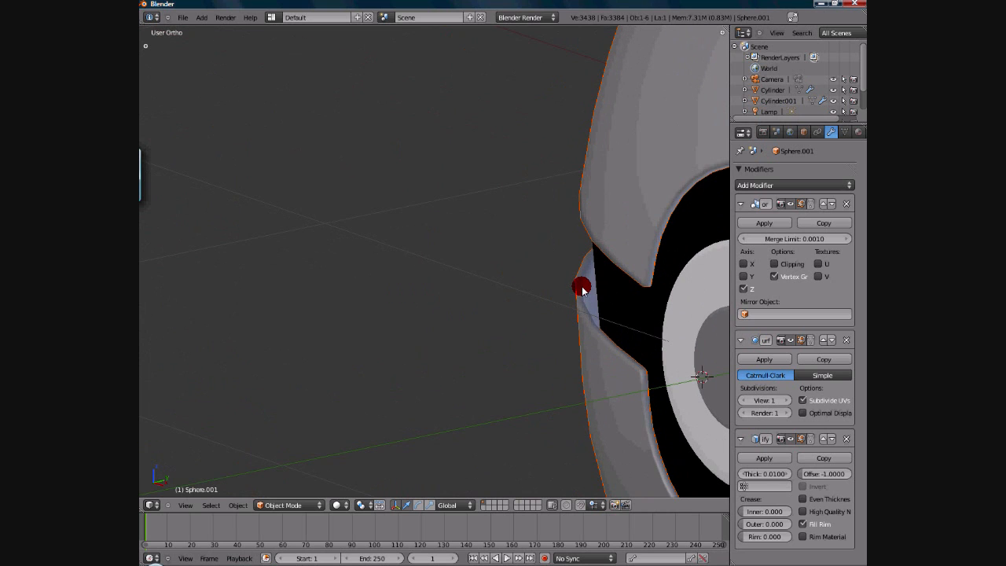
{"action": "scroll", "coordinate": [543, 290], "scroll_direction": "down", "scroll_amount": 3}
{"action": "scroll", "coordinate": [525, 294], "scroll_direction": "down", "scroll_amount": 3}
{"action": "middle_click_drag", "start_coordinate": [511, 291], "coordinate": [534, 315]}
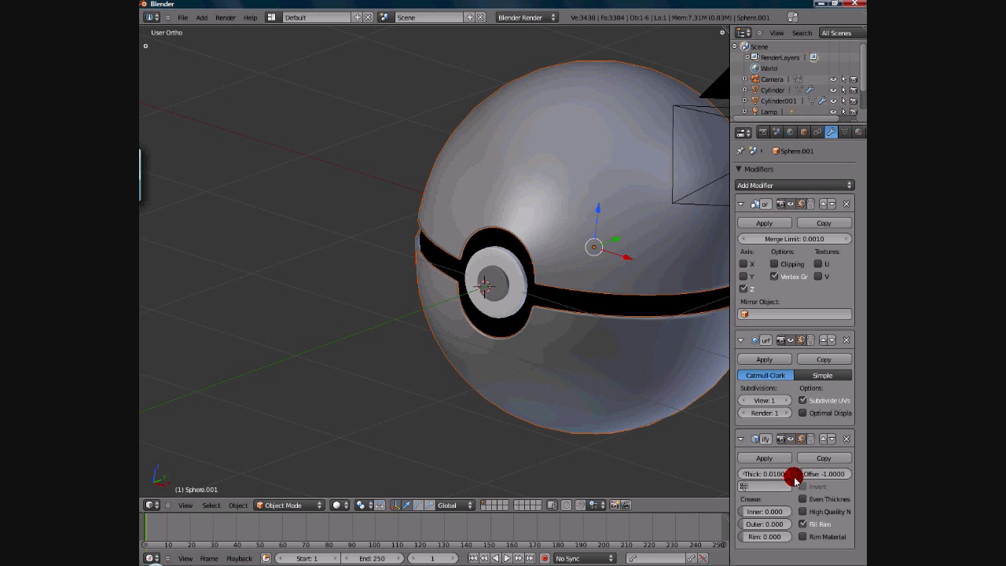
{"action": "left_click_drag", "start_coordinate": [776, 476], "coordinate": [789, 474]}
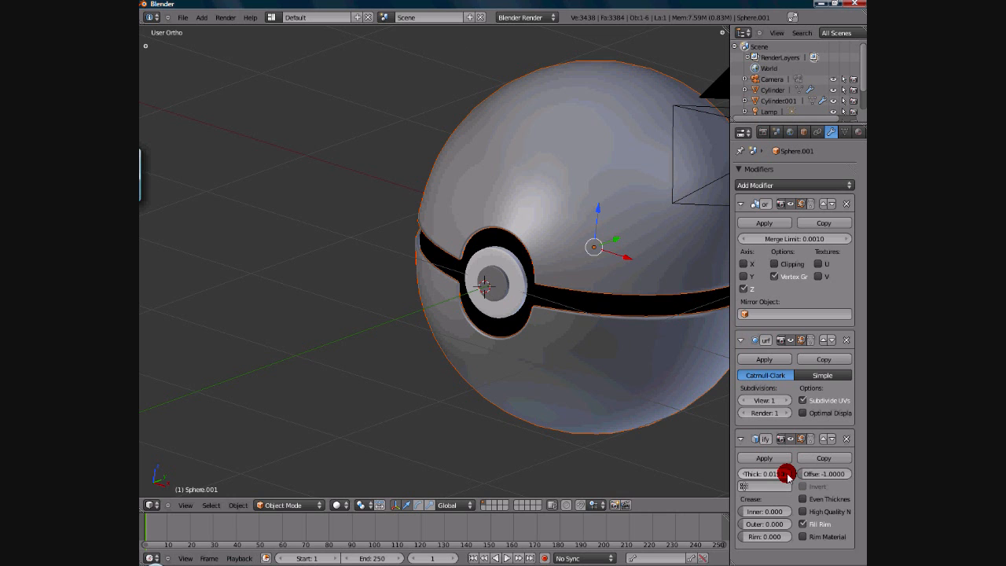
{"action": "scroll", "coordinate": [572, 348], "scroll_direction": "up", "scroll_amount": 4}
{"action": "middle_click_drag", "start_coordinate": [572, 348], "coordinate": [533, 355]}
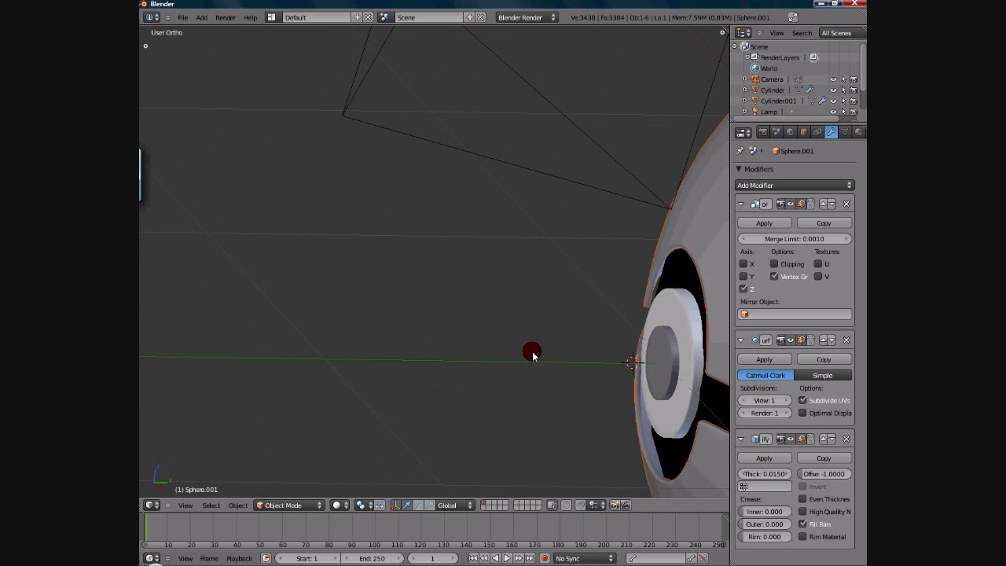
{"action": "scroll", "coordinate": [533, 355], "scroll_direction": "down", "scroll_amount": 1}
{"action": "left_click", "coordinate": [790, 476]}
{"action": "left_click", "coordinate": [790, 476]}
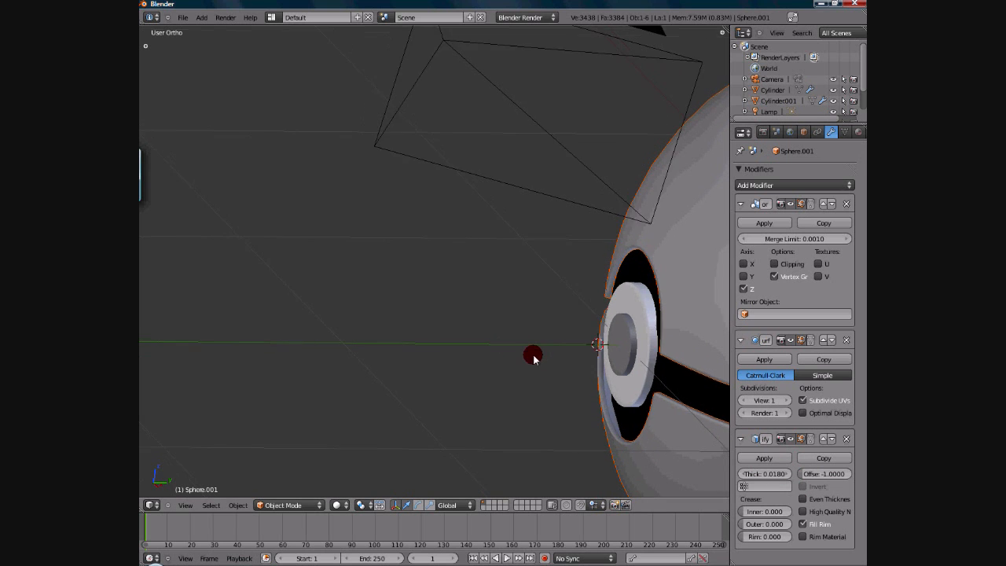
Examine the thickened shell rim around the button from the side and the whole ball from the front
{"action": "middle_click_drag", "start_coordinate": [507, 343], "coordinate": [561, 346]}
{"action": "middle_click_drag", "start_coordinate": [452, 381], "coordinate": [451, 328]}
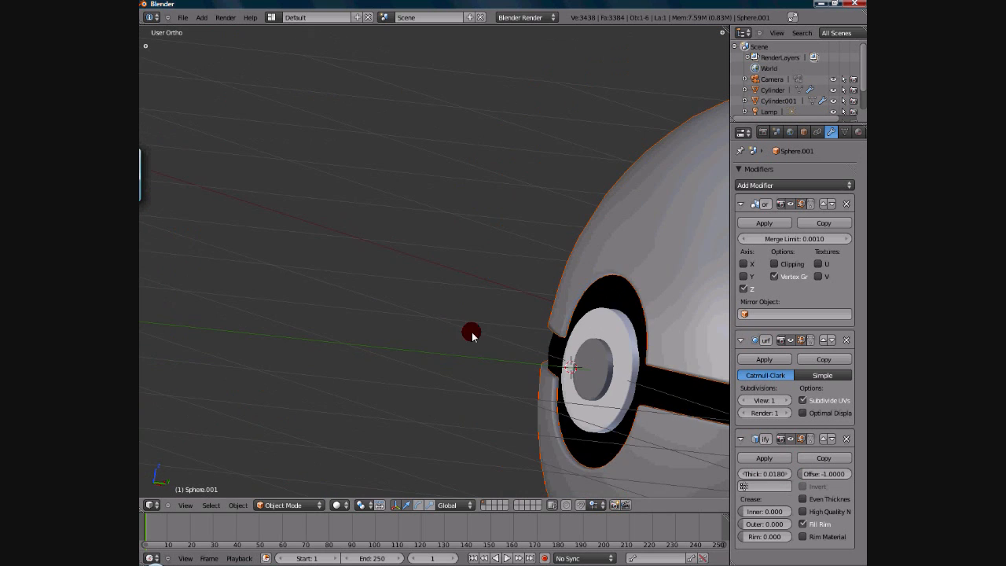
{"action": "scroll", "coordinate": [609, 382], "scroll_direction": "down", "scroll_amount": 4}
{"action": "middle_click_drag", "start_coordinate": [547, 380], "coordinate": [626, 382]}
{"action": "scroll", "coordinate": [625, 380], "scroll_direction": "down", "scroll_amount": 3}
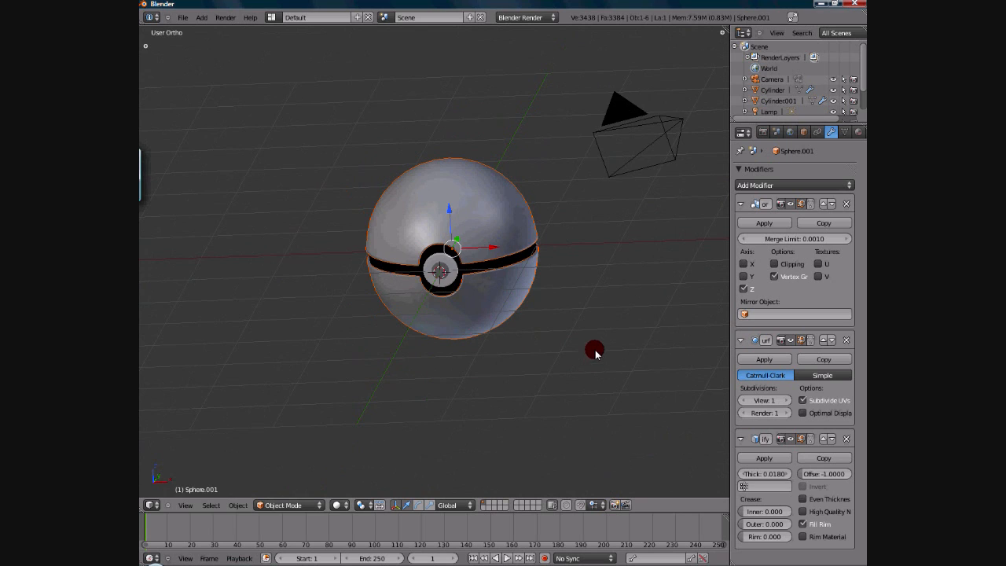
{"action": "middle_click_drag", "start_coordinate": [595, 351], "coordinate": [602, 361]}
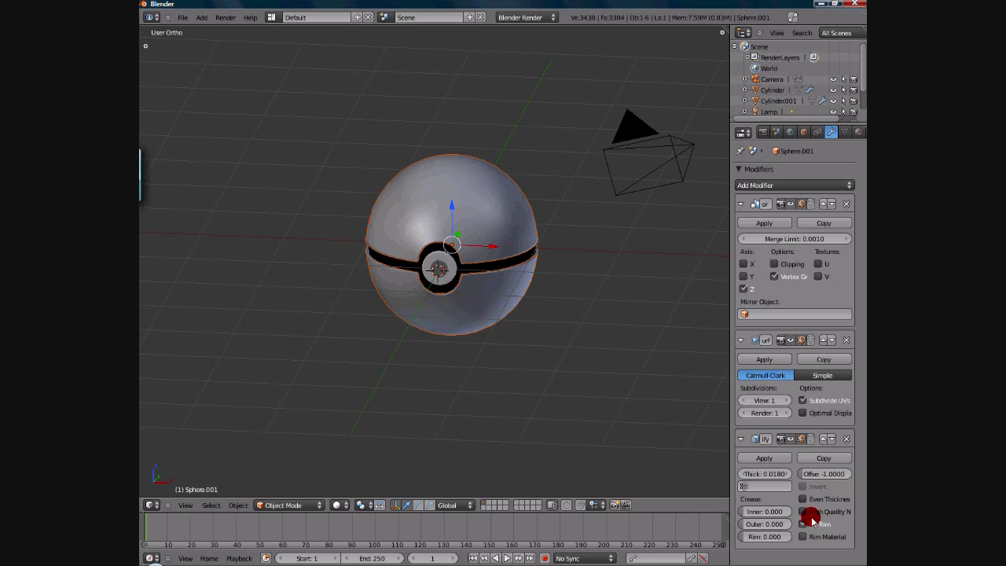
{"action": "scroll", "coordinate": [456, 347], "scroll_direction": "down", "scroll_amount": 1}
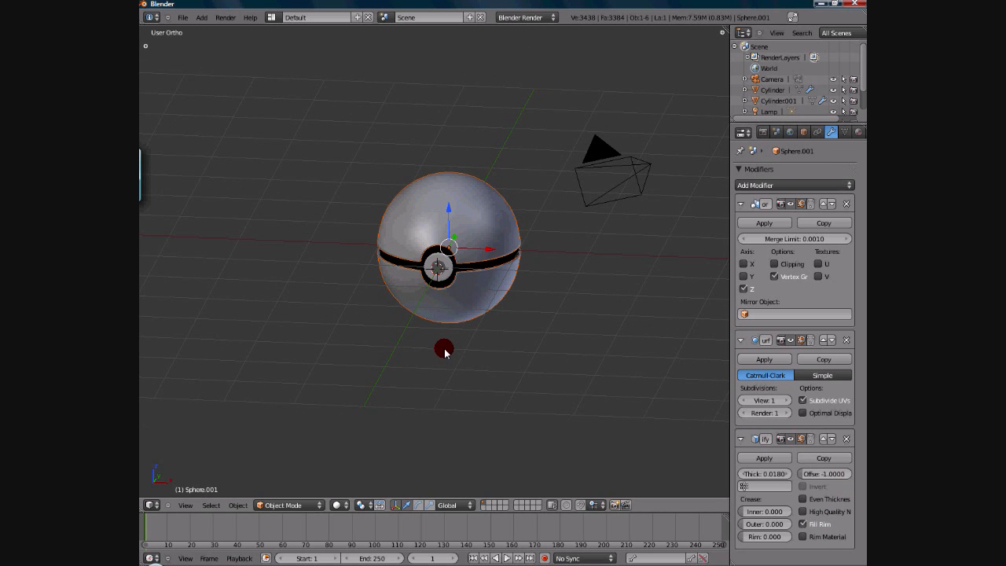
{"action": "scroll", "coordinate": [470, 332], "scroll_direction": "up", "scroll_amount": 4}
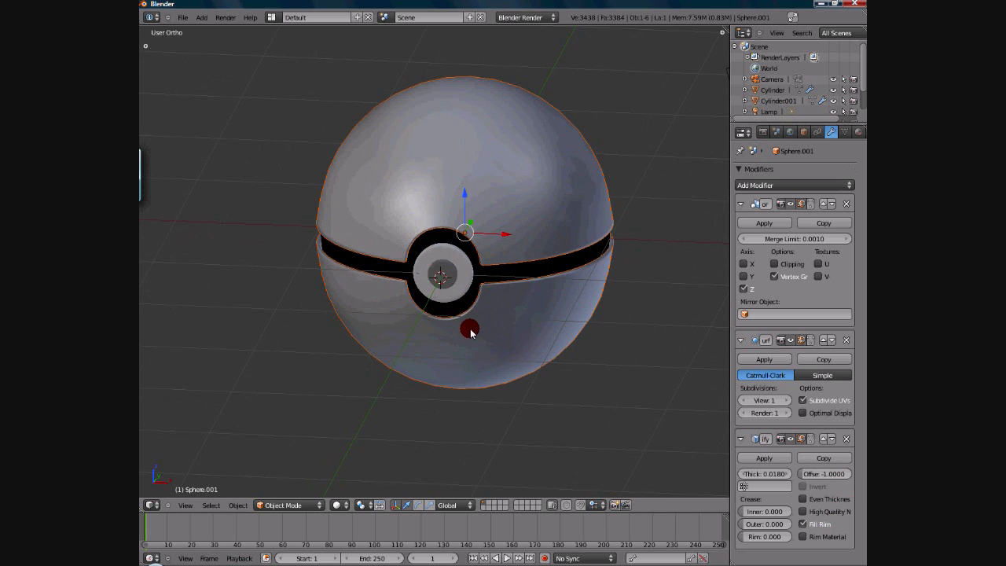
Return to camera view with the whole frame visible, select the camera and start moving it
{"action": "key", "text": "KP_0"}
{"action": "scroll", "coordinate": [471, 331], "scroll_direction": "down", "scroll_amount": 4}
{"action": "scroll", "coordinate": [483, 328], "scroll_direction": "up", "scroll_amount": 1}
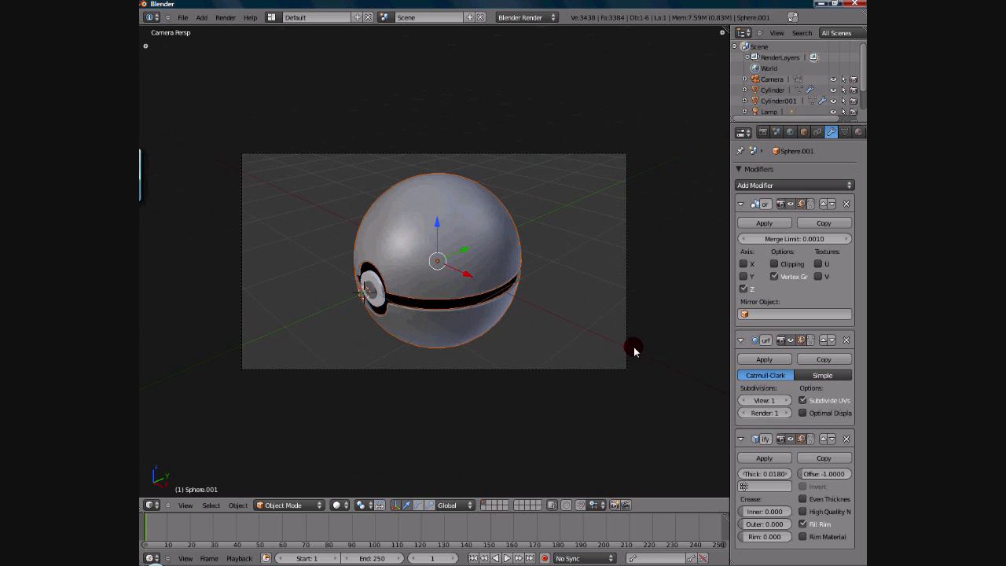
{"action": "right_click", "coordinate": [628, 344]}
{"action": "key", "text": "g"}
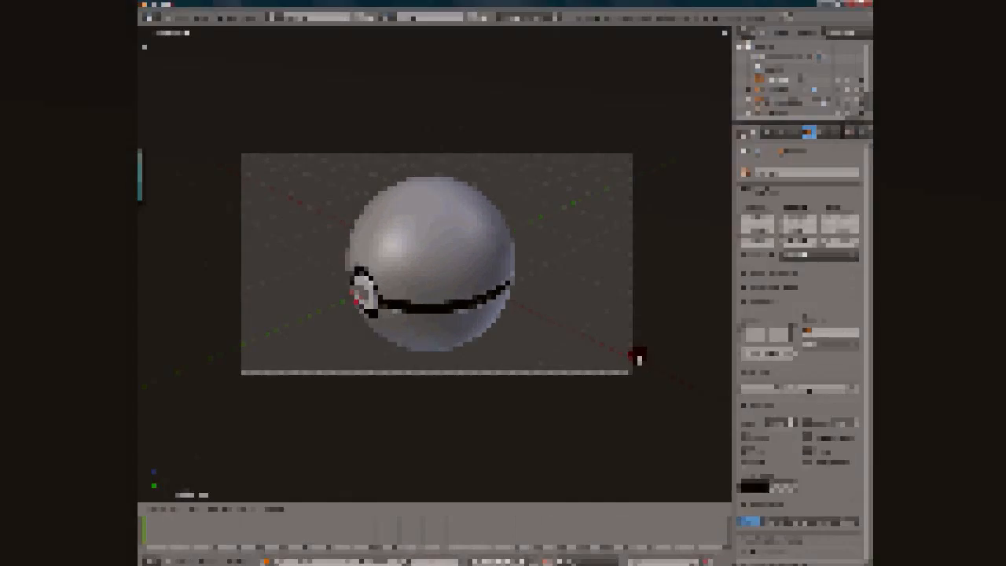